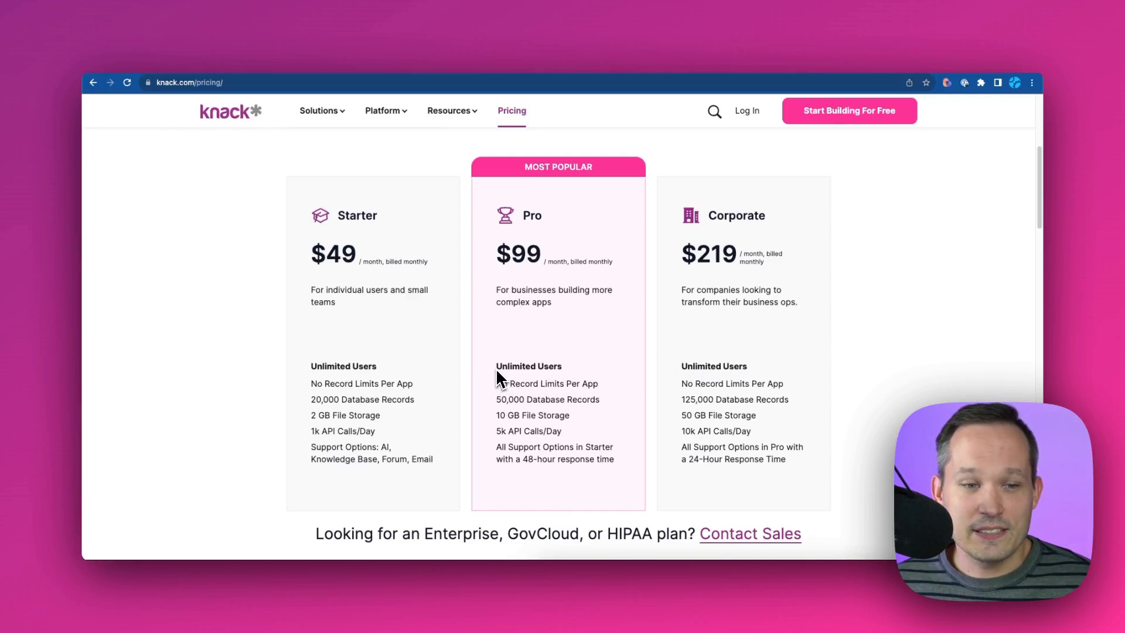
{"action": "left_click_drag", "start_coordinate": [497, 369], "coordinate": [545, 366]}
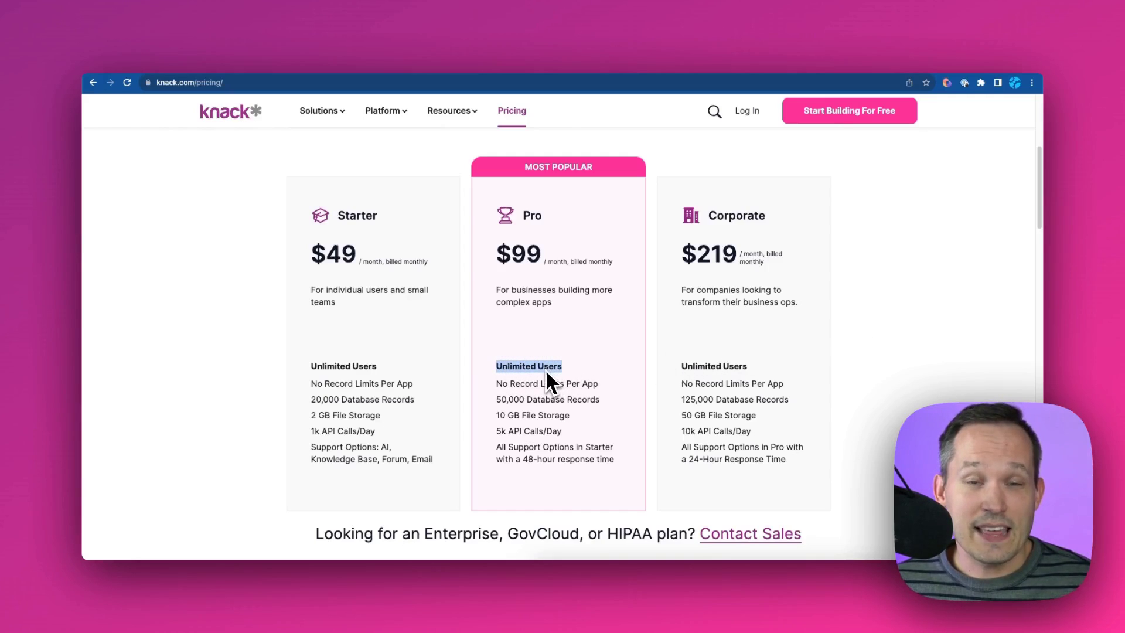
{"action": "left_click", "coordinate": [569, 374]}
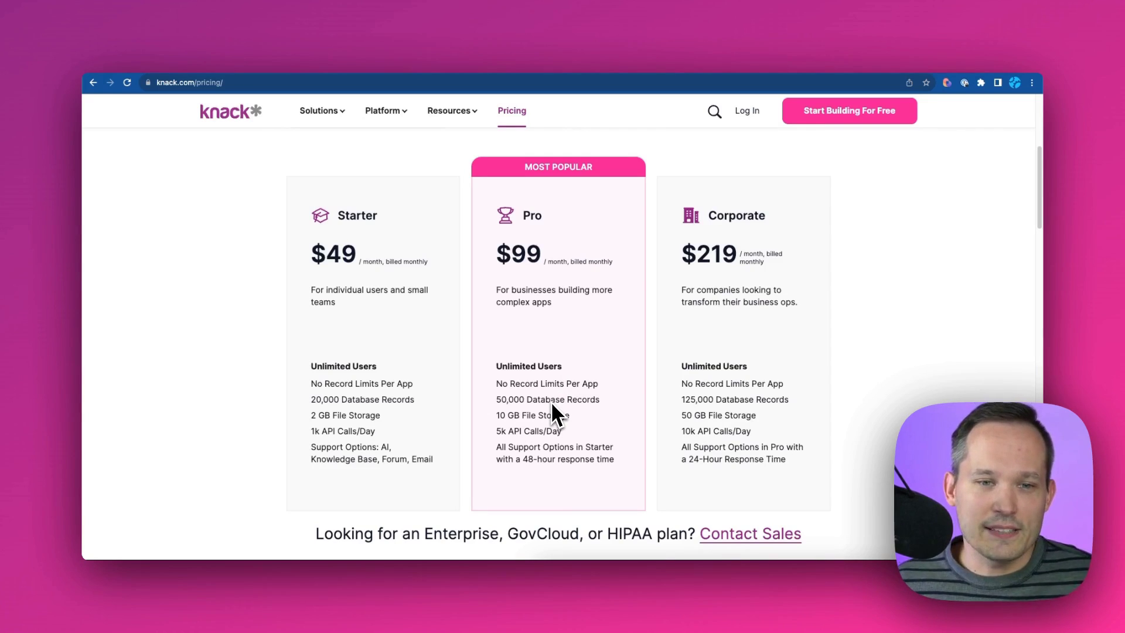
{"action": "scroll", "coordinate": [552, 404], "scroll_direction": "up", "scroll_amount": 3}
{"action": "left_click", "coordinate": [385, 209]}
{"action": "left_click", "coordinate": [381, 228]}
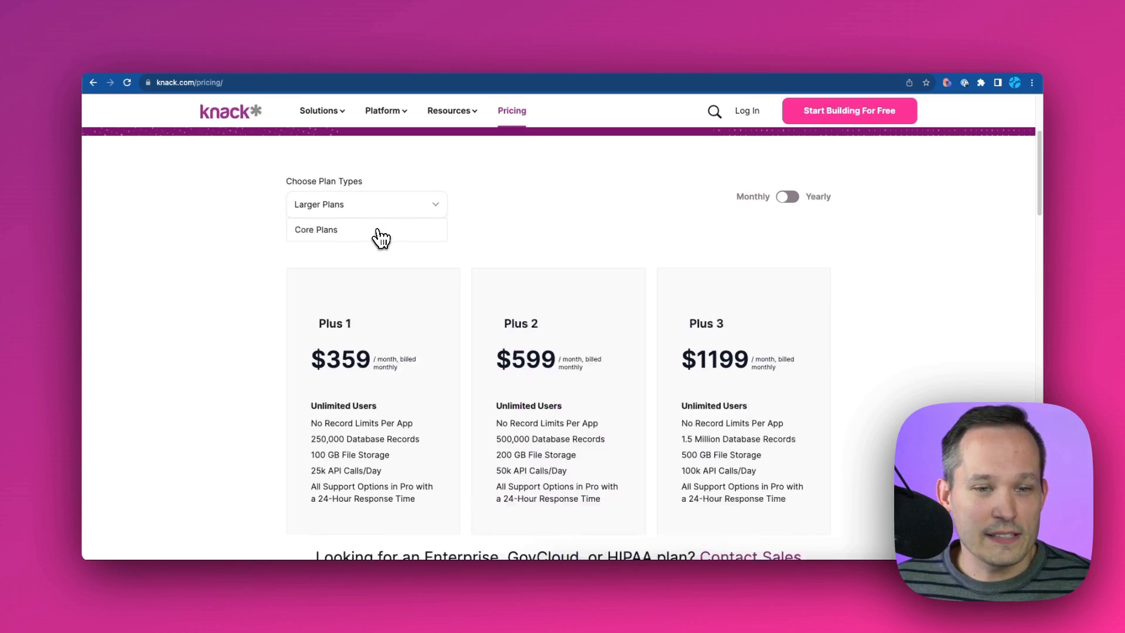
{"action": "scroll", "coordinate": [545, 302], "scroll_direction": "down", "scroll_amount": 1}
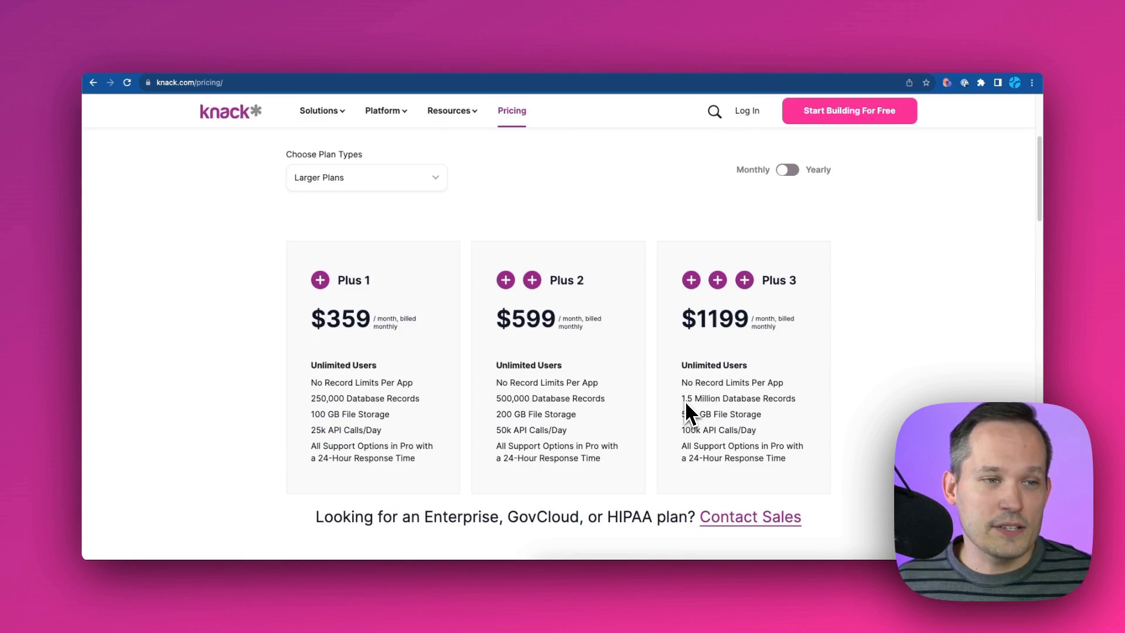
{"action": "left_click", "coordinate": [420, 185]}
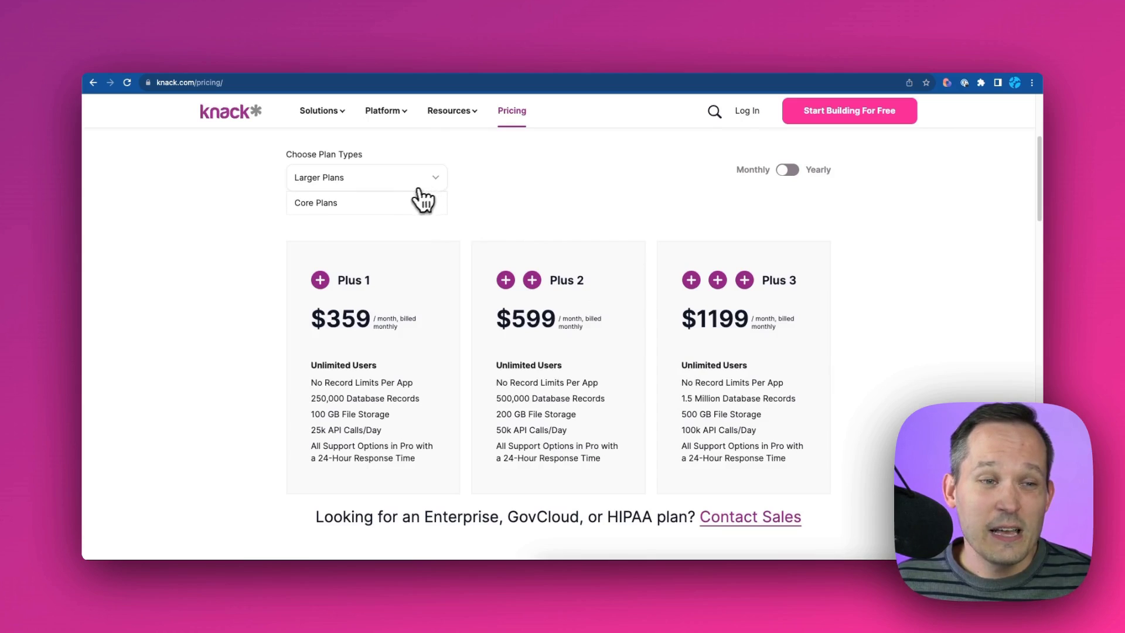
{"action": "left_click", "coordinate": [387, 204]}
{"action": "scroll", "coordinate": [598, 324], "scroll_direction": "down", "scroll_amount": 1}
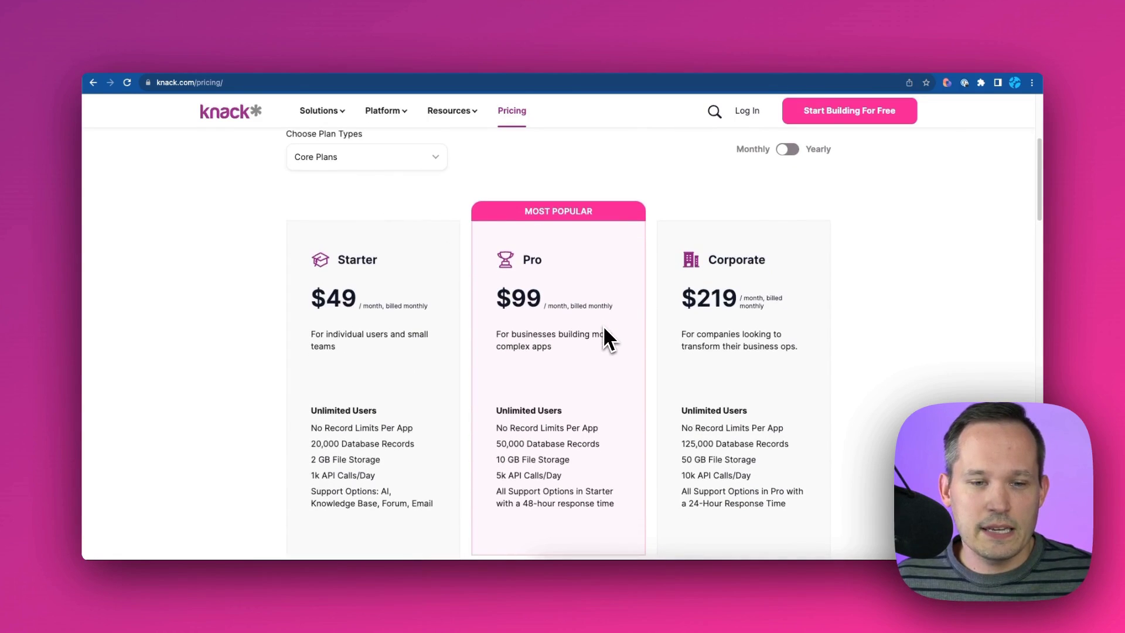
{"action": "scroll", "coordinate": [604, 329], "scroll_direction": "down", "scroll_amount": 1}
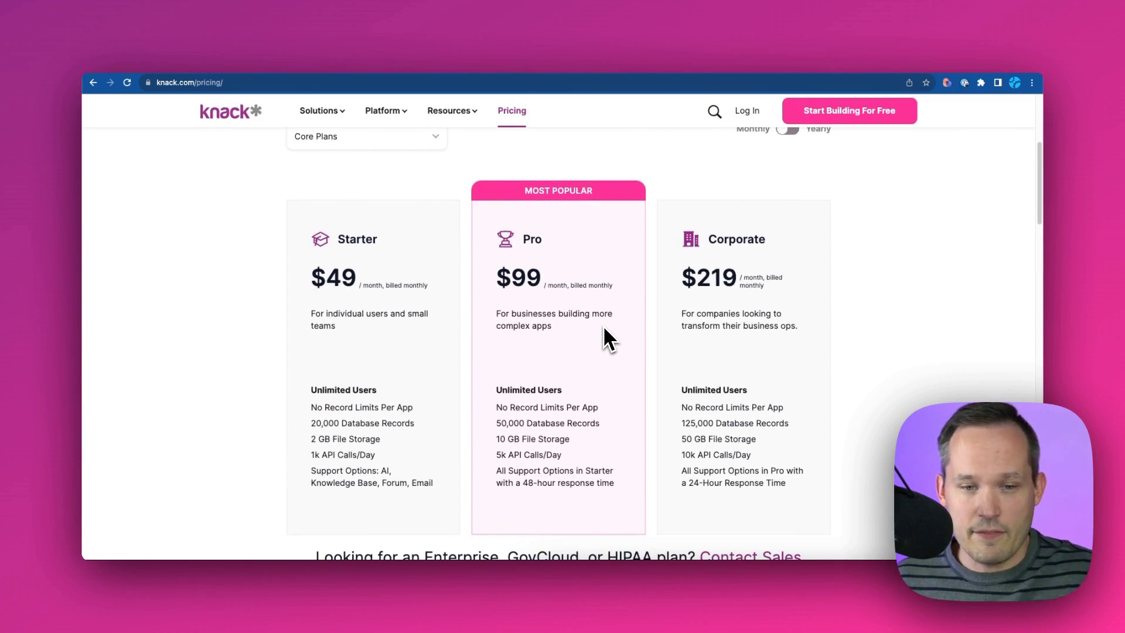
{"action": "scroll", "coordinate": [706, 413], "scroll_direction": "down", "scroll_amount": 1}
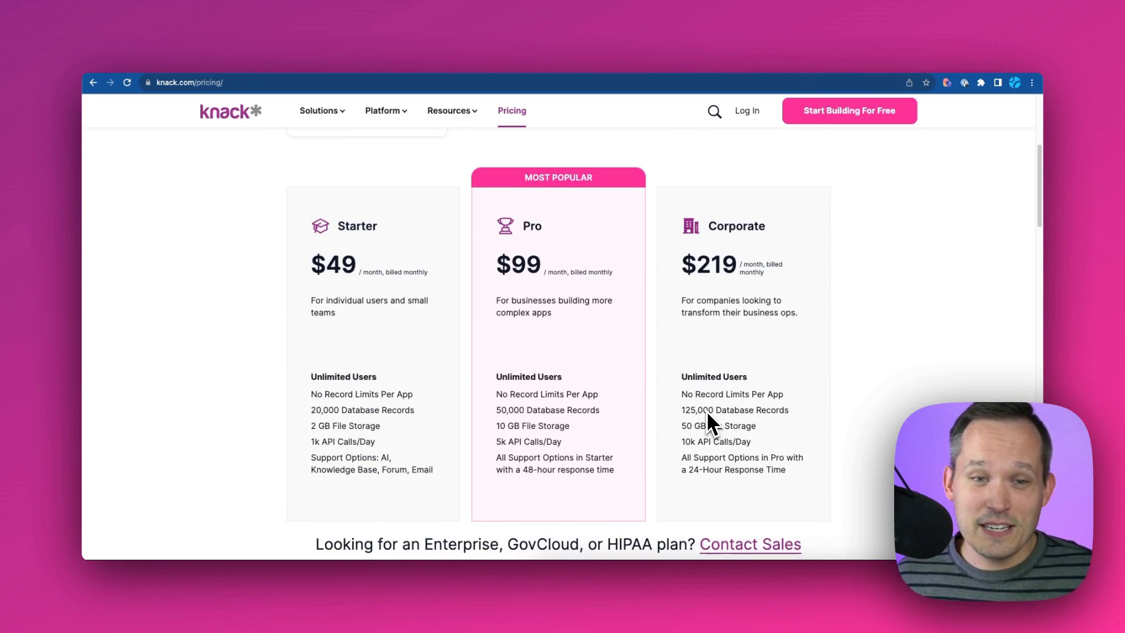
{"action": "double_click", "coordinate": [517, 263]}
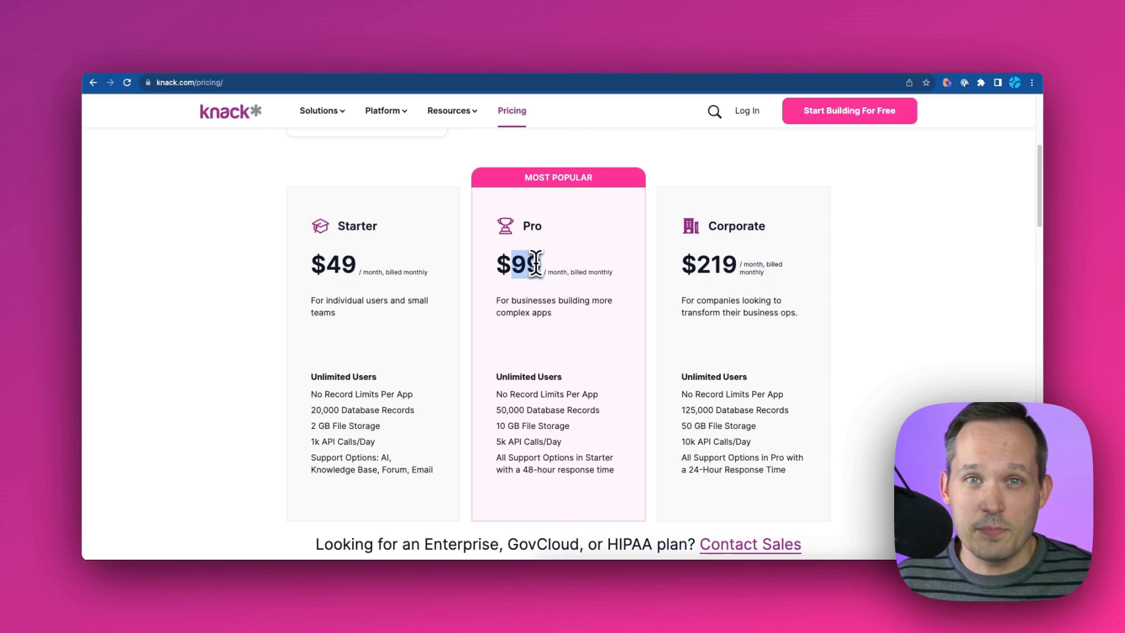
Highlight the Starter and Pro plans' support options in the comparison table, including Pro's 48-hour response time.
{"action": "scroll", "coordinate": [645, 234], "scroll_direction": "down", "scroll_amount": 15}
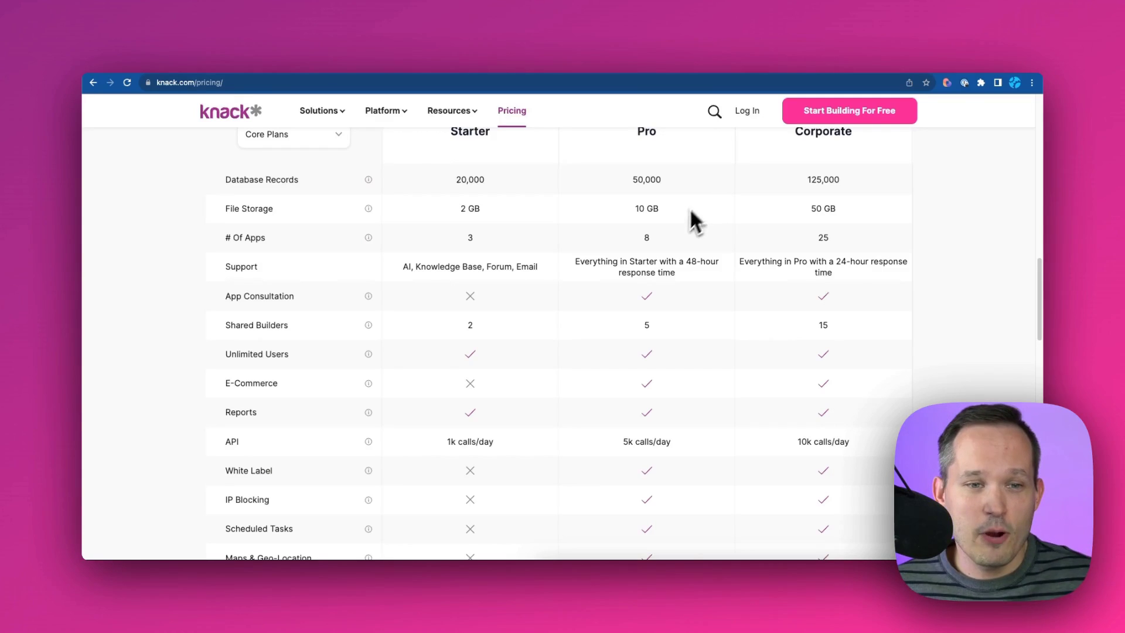
{"action": "left_click_drag", "start_coordinate": [580, 261], "coordinate": [665, 263]}
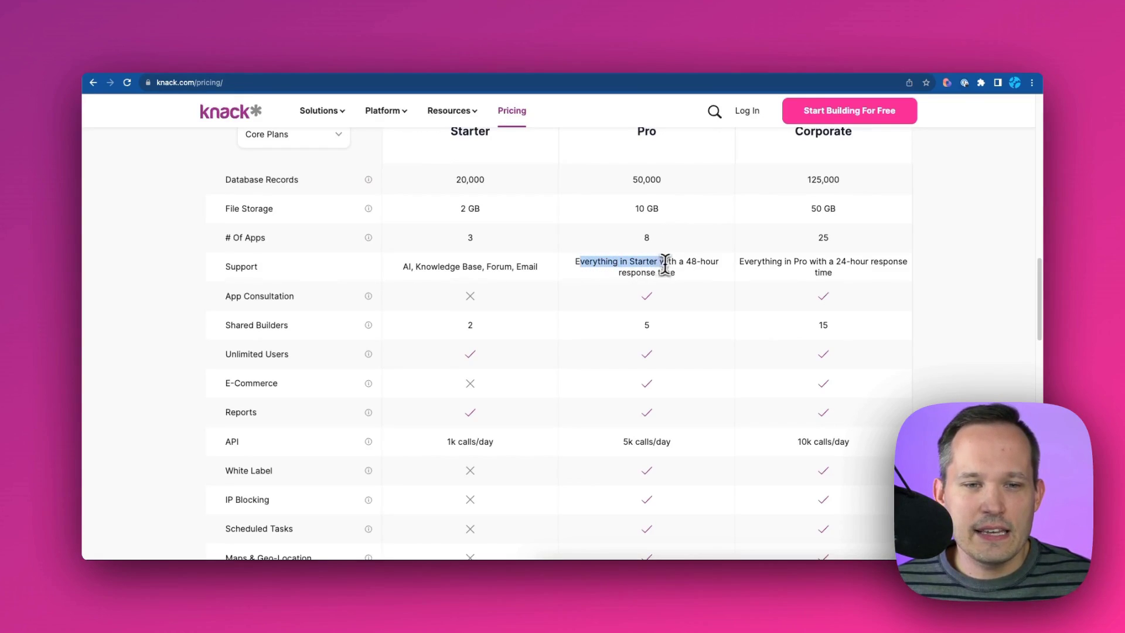
{"action": "left_click_drag", "start_coordinate": [398, 267], "coordinate": [515, 266]}
{"action": "left_click", "coordinate": [516, 267]}
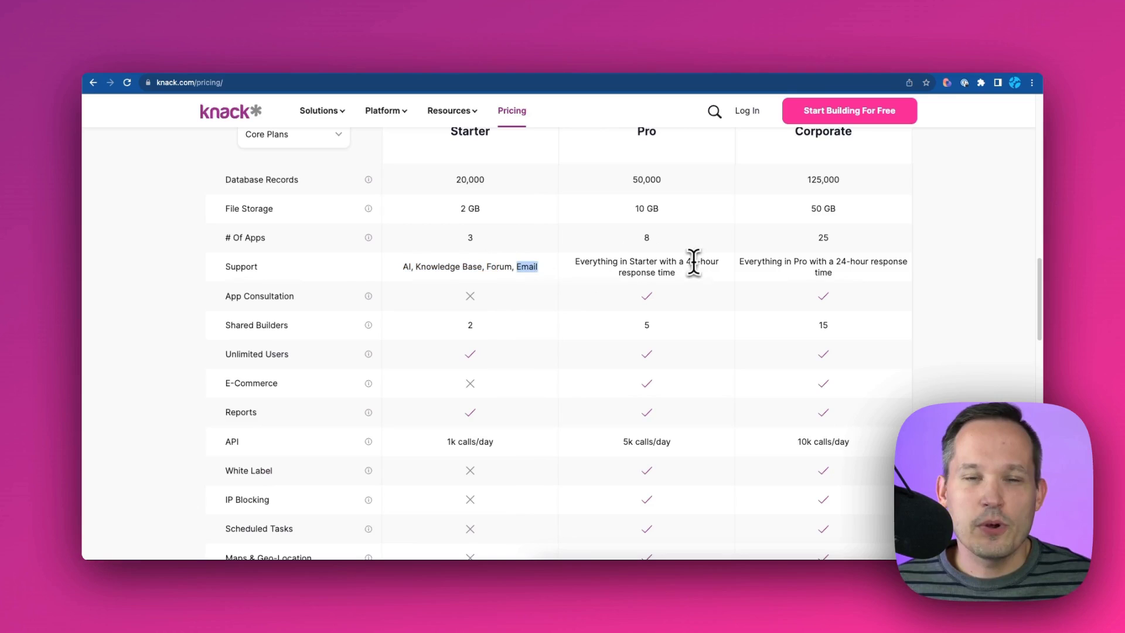
{"action": "left_click_drag", "start_coordinate": [687, 261], "coordinate": [721, 269]}
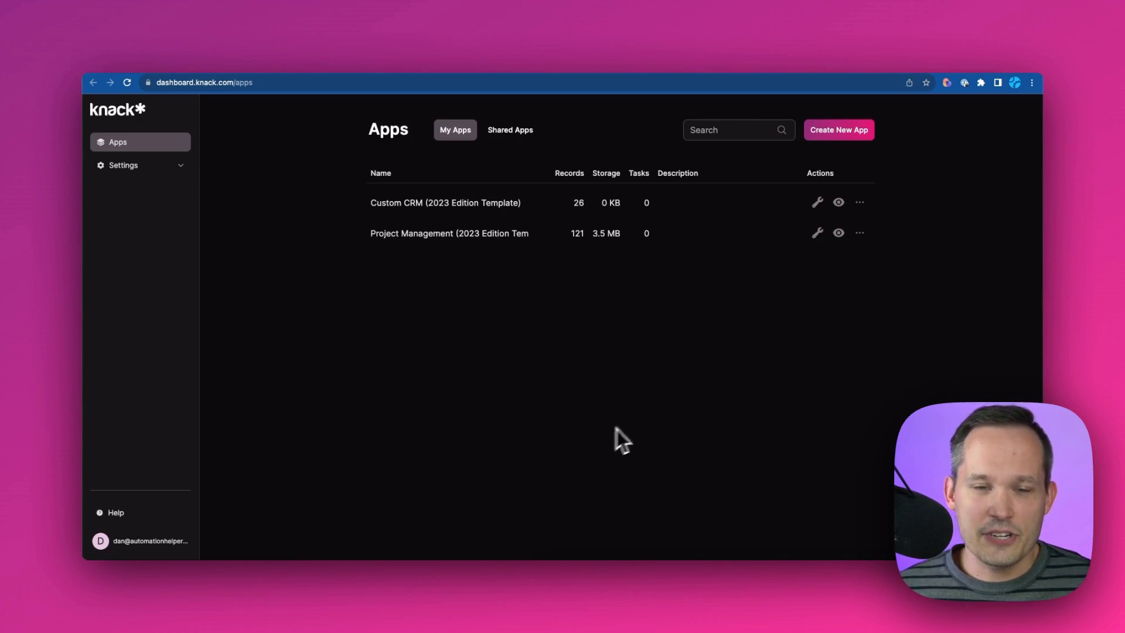
Choose Create New App to see the import, from-scratch and sample-app options.
{"action": "left_click", "coordinate": [838, 132]}
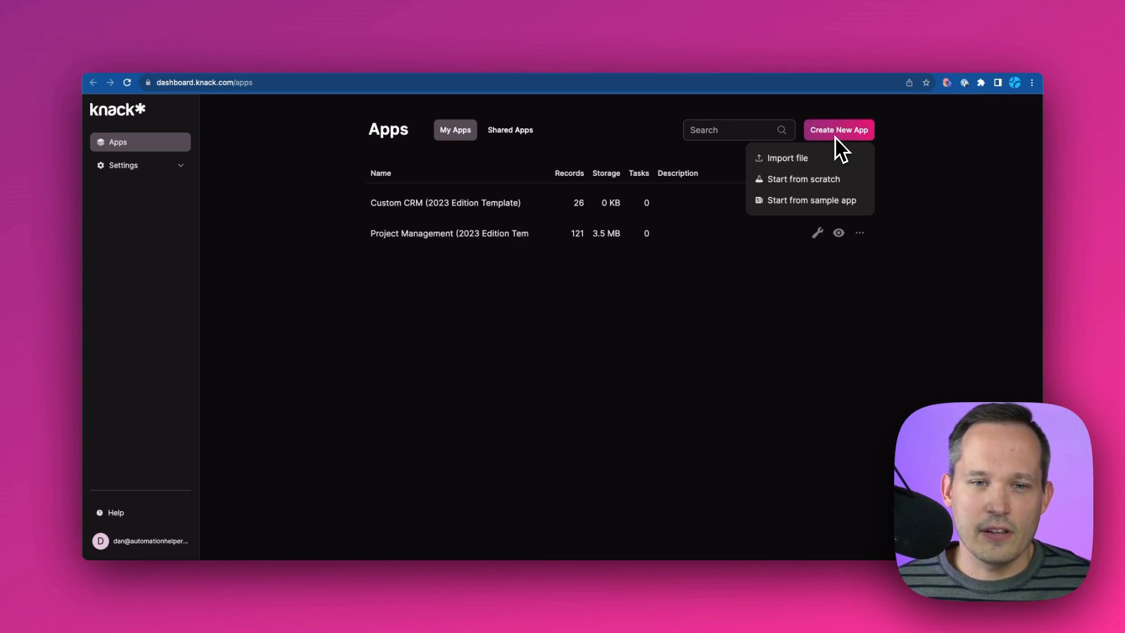
Start from a sample app and scroll the Select a Sample App list down to Project Management.
{"action": "left_click", "coordinate": [815, 202]}
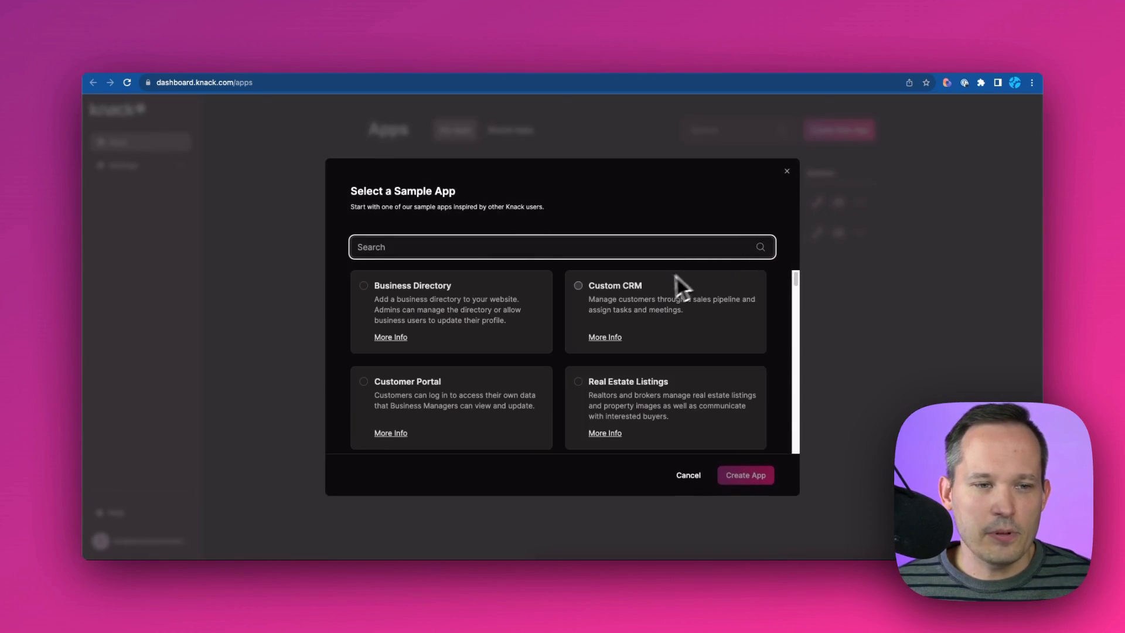
{"action": "scroll", "coordinate": [643, 322], "scroll_direction": "down", "scroll_amount": 1}
{"action": "scroll", "coordinate": [644, 319], "scroll_direction": "up", "scroll_amount": 1}
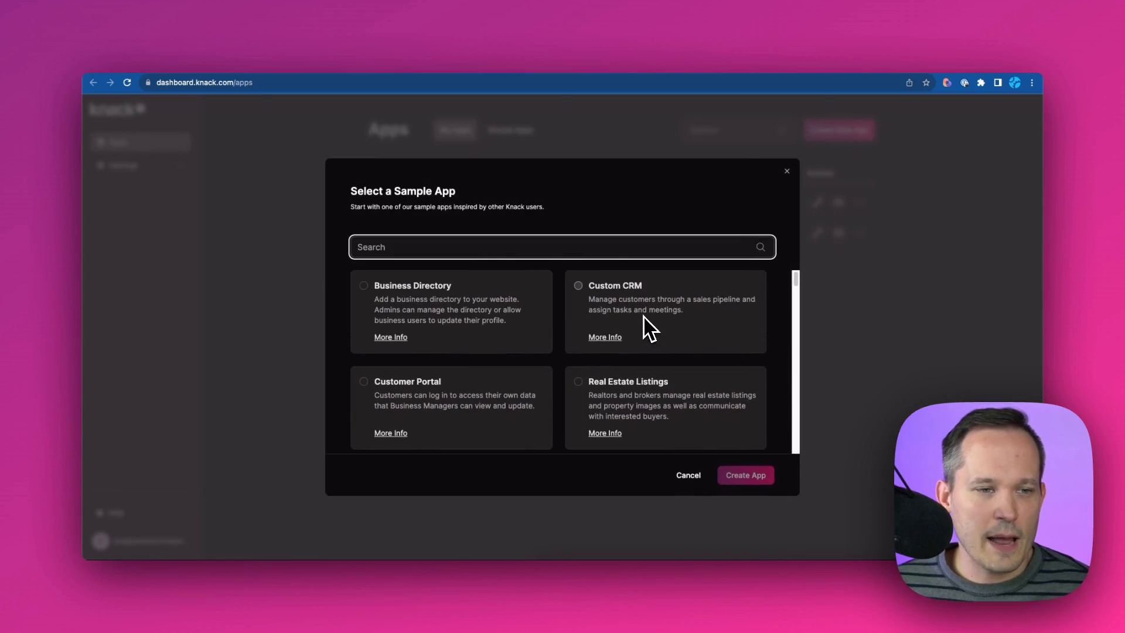
{"action": "scroll", "coordinate": [510, 319], "scroll_direction": "down", "scroll_amount": 2}
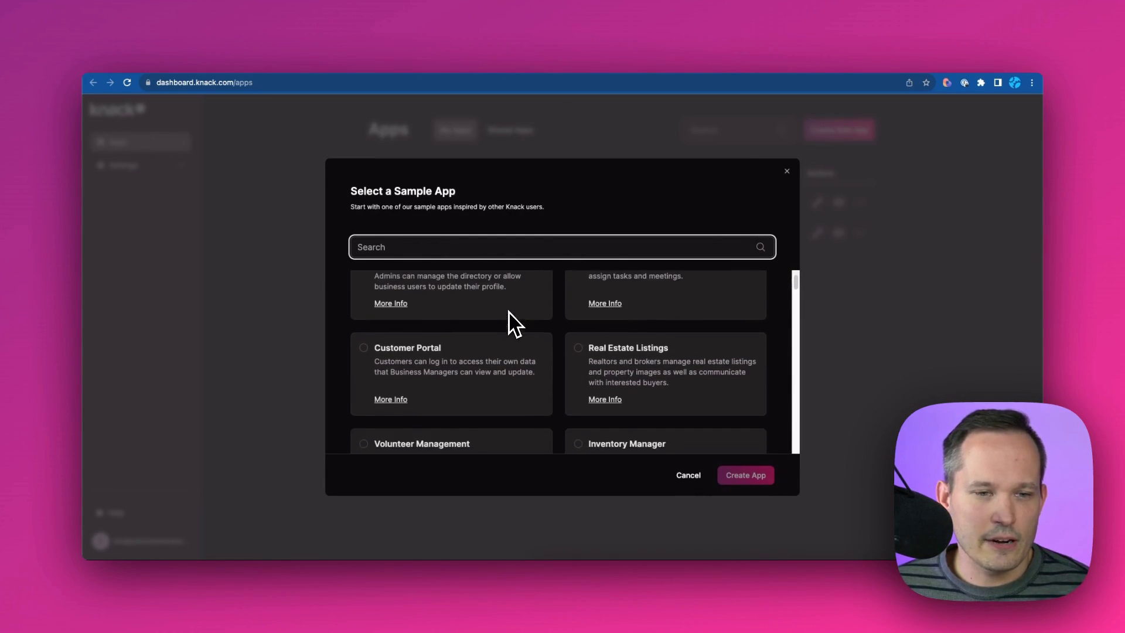
{"action": "scroll", "coordinate": [465, 346], "scroll_direction": "down", "scroll_amount": 5}
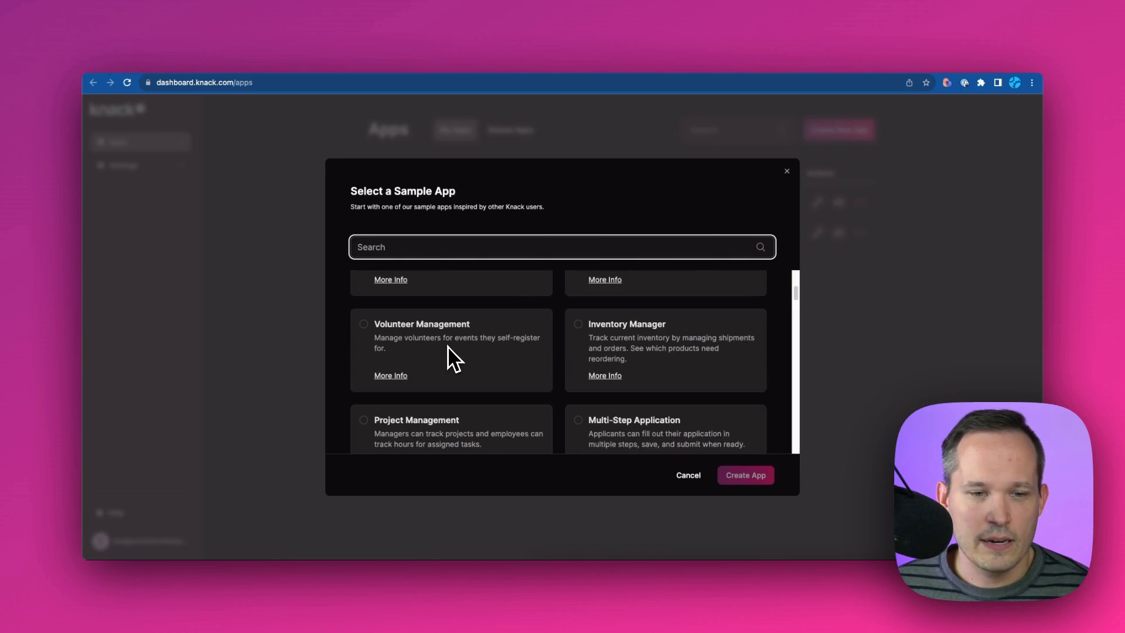
{"action": "scroll", "coordinate": [452, 359], "scroll_direction": "down", "scroll_amount": 5}
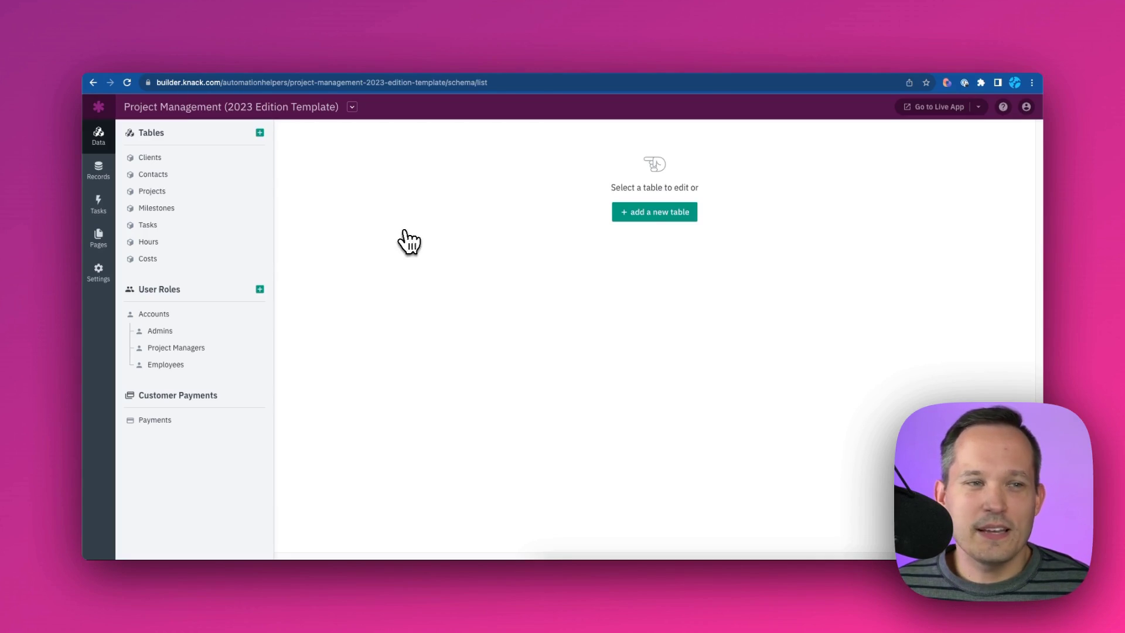
Open the Contacts table, look at its records, then return to its field list.
{"action": "mouse_move", "coordinate": [265, 195]}
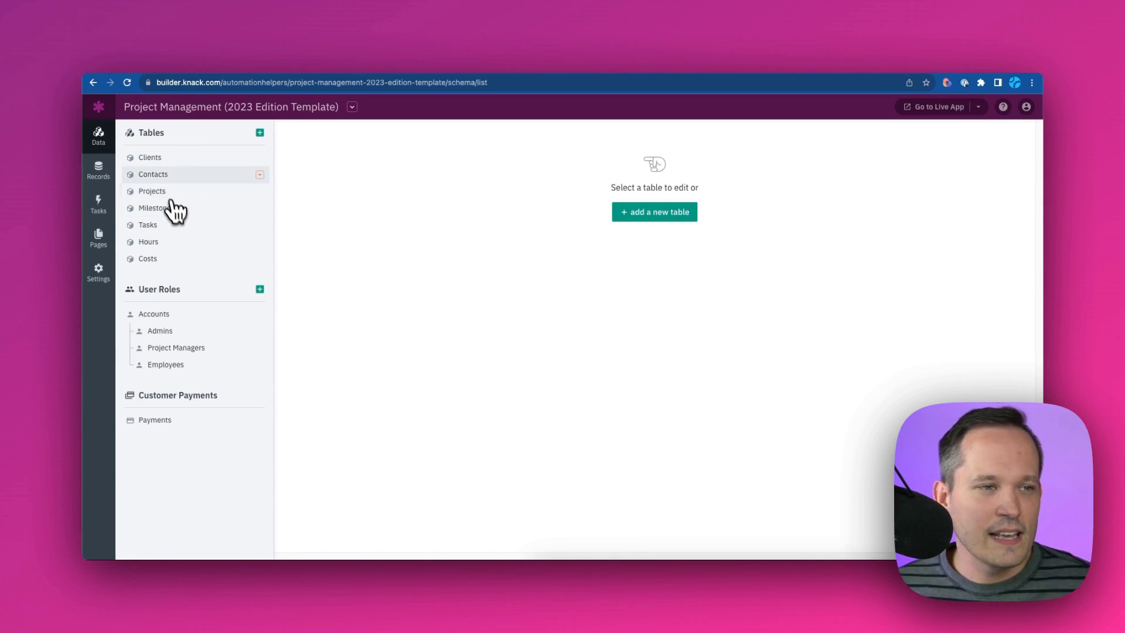
{"action": "left_click", "coordinate": [157, 174]}
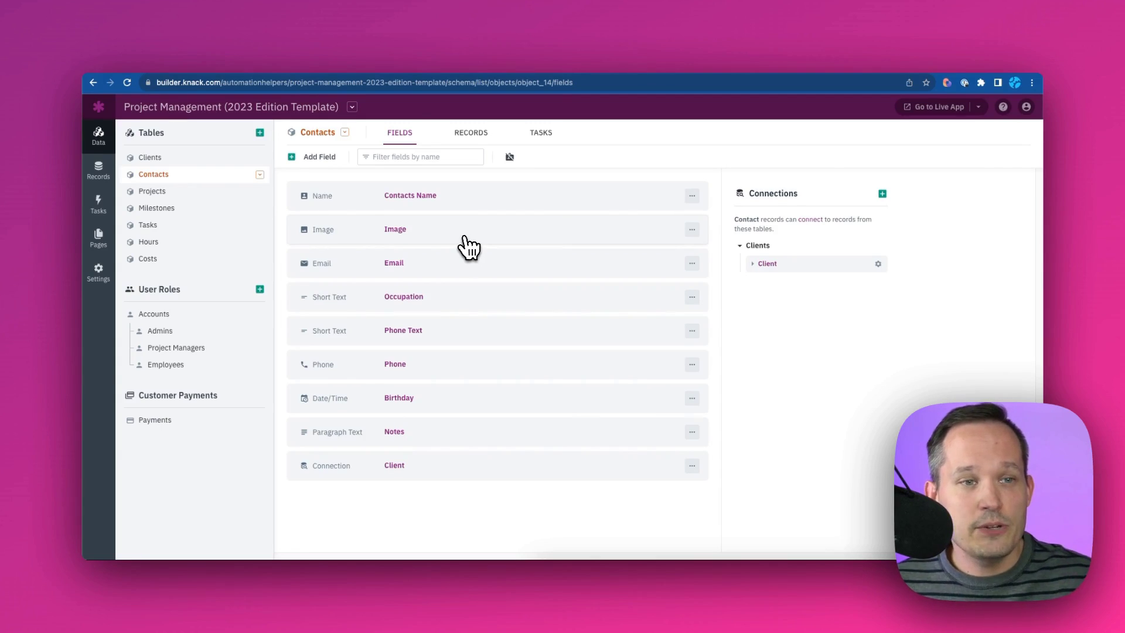
{"action": "left_click", "coordinate": [473, 139]}
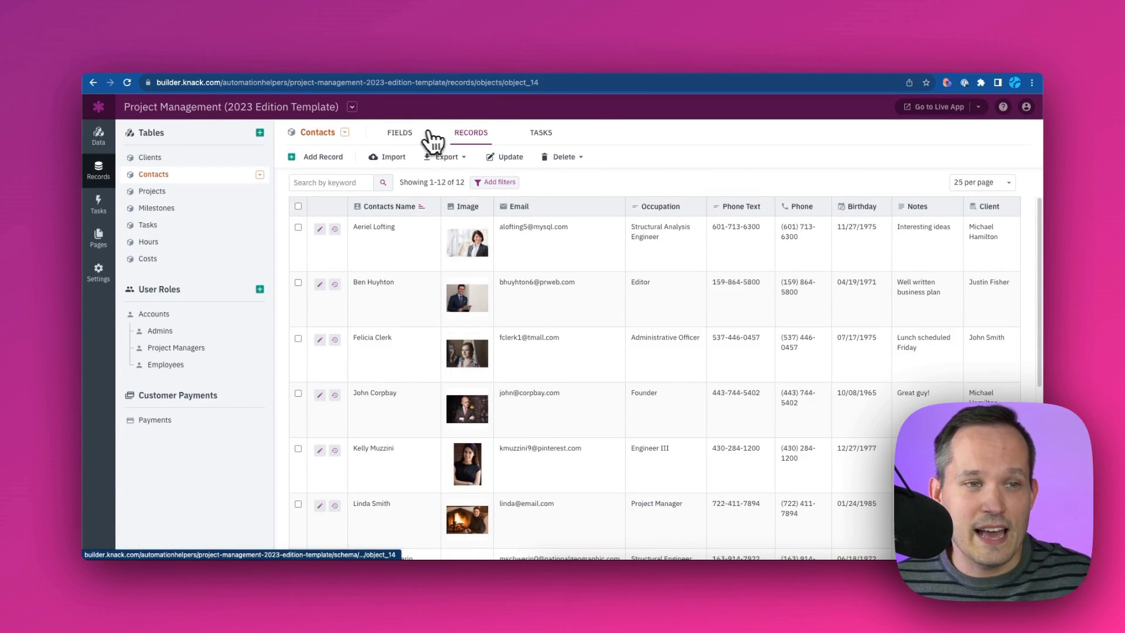
{"action": "left_click", "coordinate": [415, 141]}
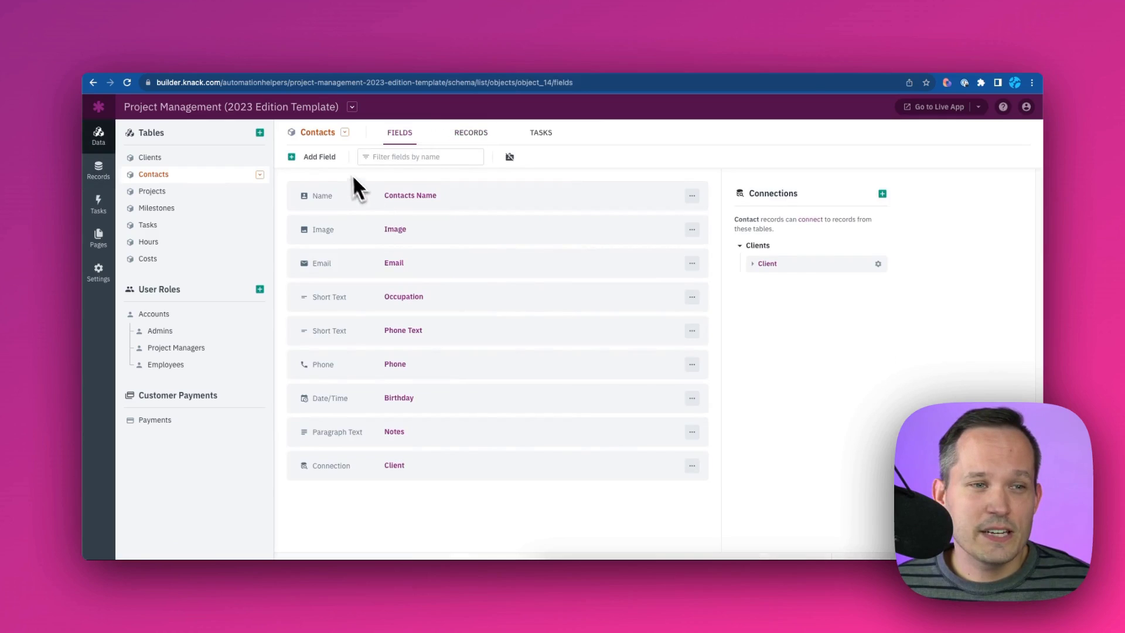
{"action": "left_click", "coordinate": [326, 159]}
{"action": "scroll", "coordinate": [228, 316], "scroll_direction": "down", "scroll_amount": 1}
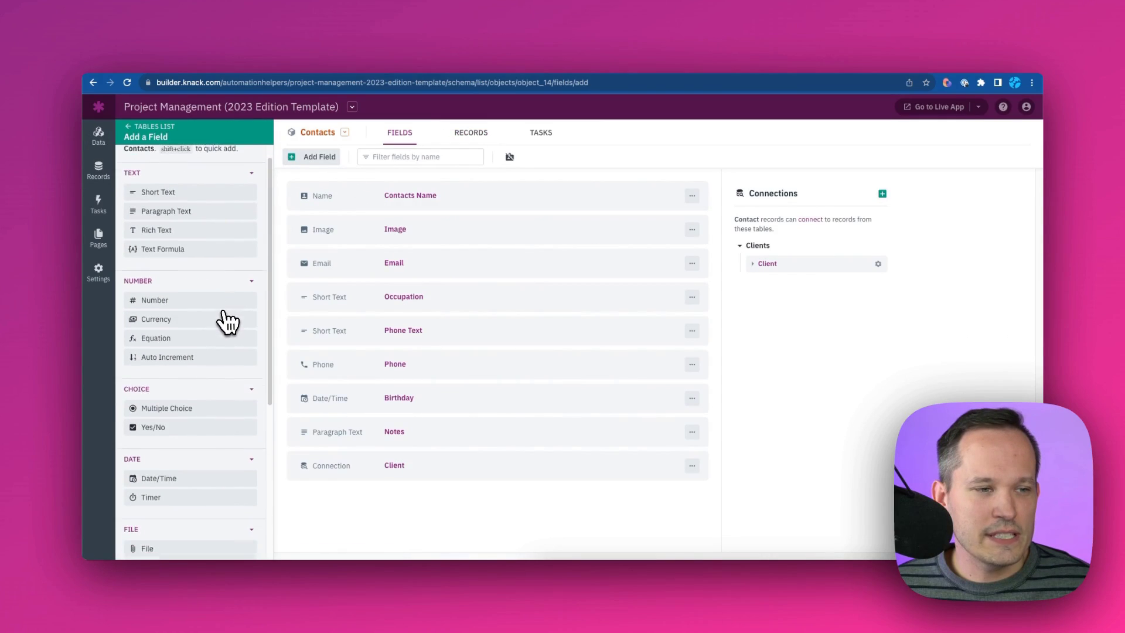
{"action": "scroll", "coordinate": [228, 321], "scroll_direction": "down", "scroll_amount": 5}
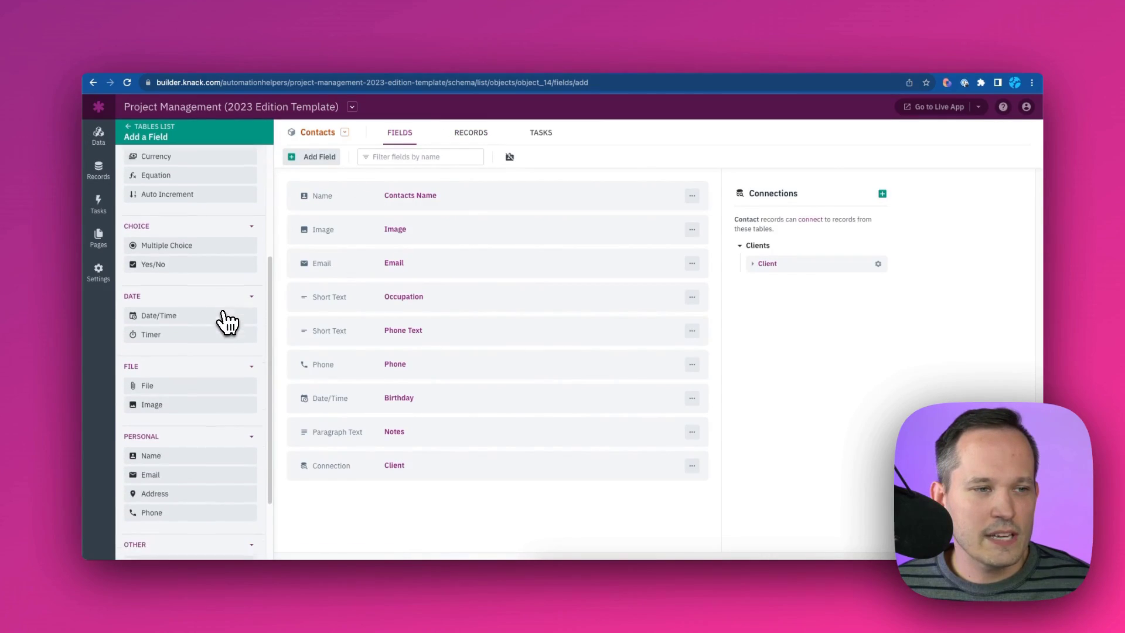
{"action": "scroll", "coordinate": [227, 321], "scroll_direction": "up", "scroll_amount": 6}
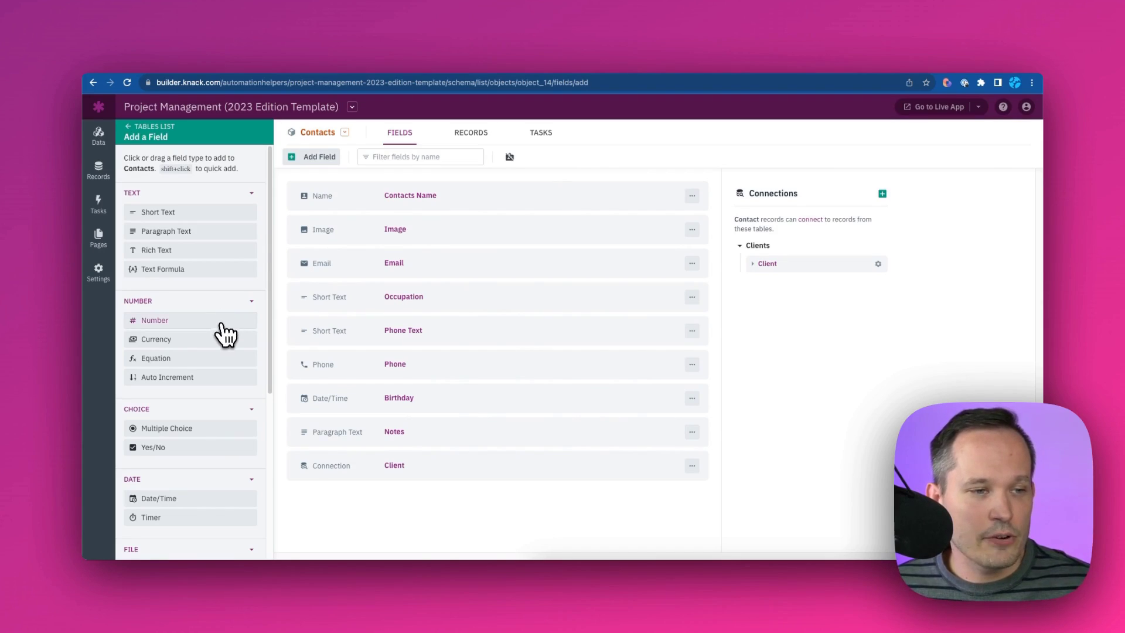
{"action": "scroll", "coordinate": [225, 337], "scroll_direction": "down", "scroll_amount": 1}
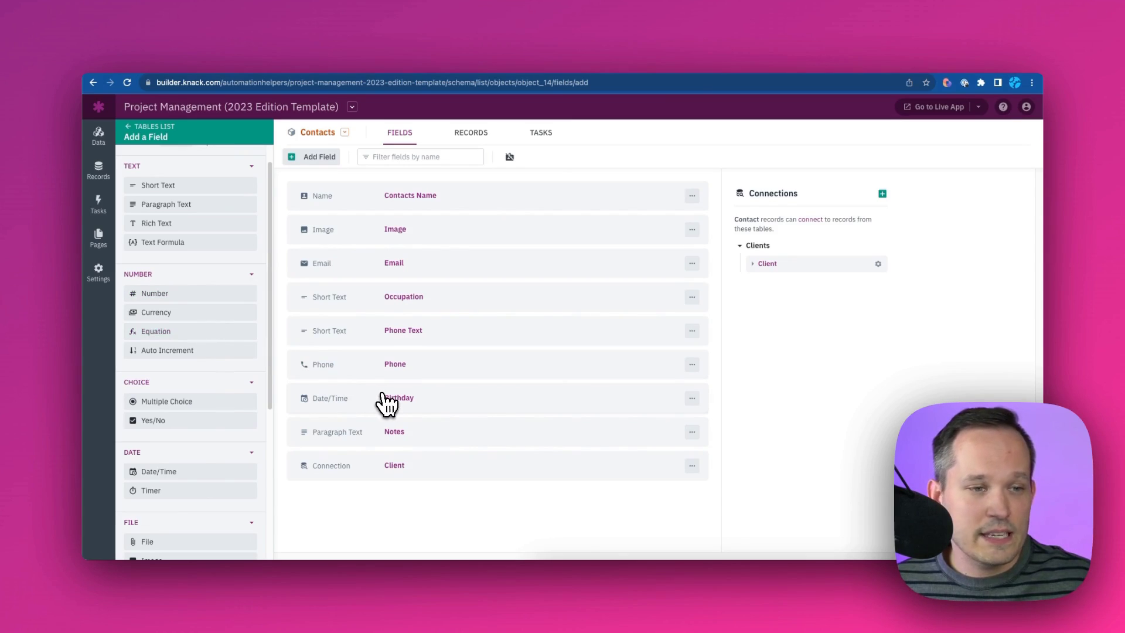
{"action": "scroll", "coordinate": [226, 389], "scroll_direction": "down", "scroll_amount": 5}
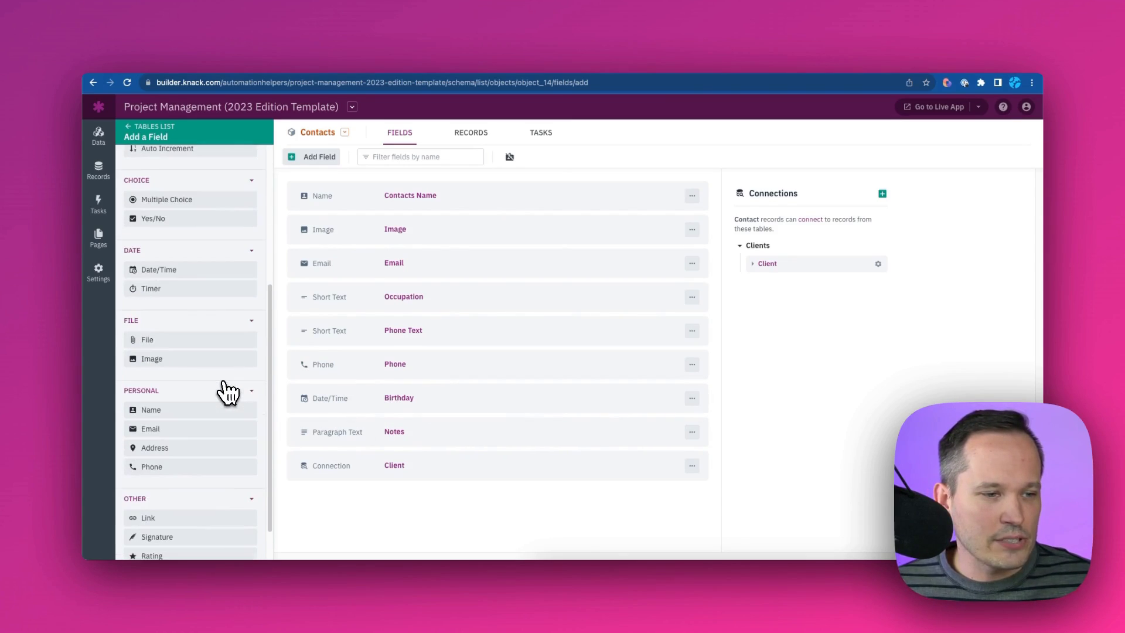
{"action": "left_click", "coordinate": [179, 448]}
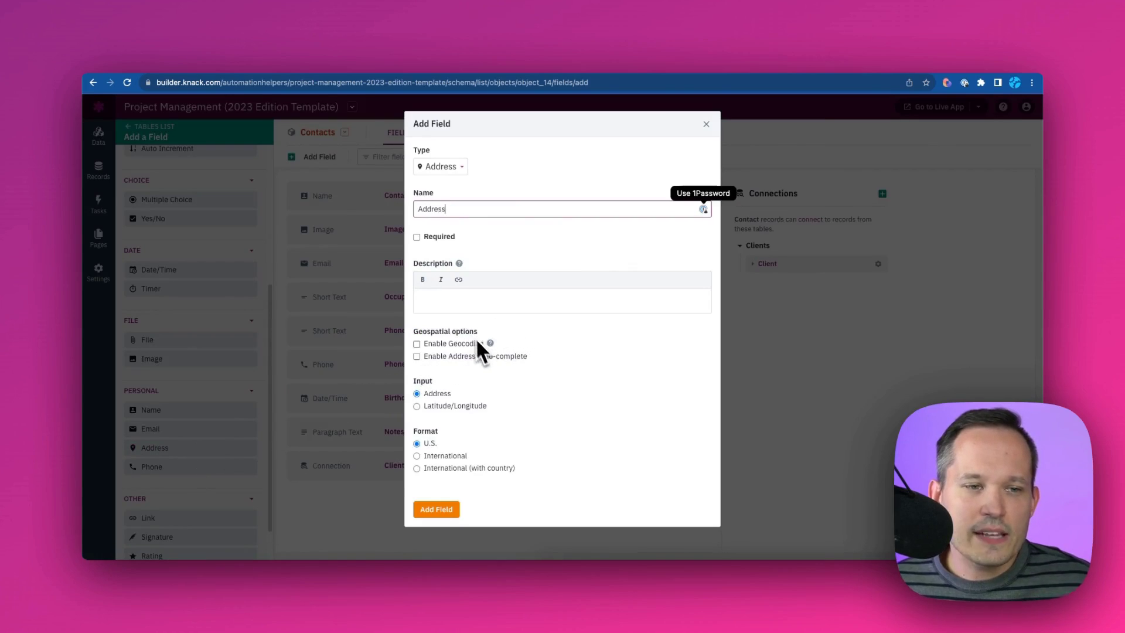
{"action": "left_click", "coordinate": [418, 345]}
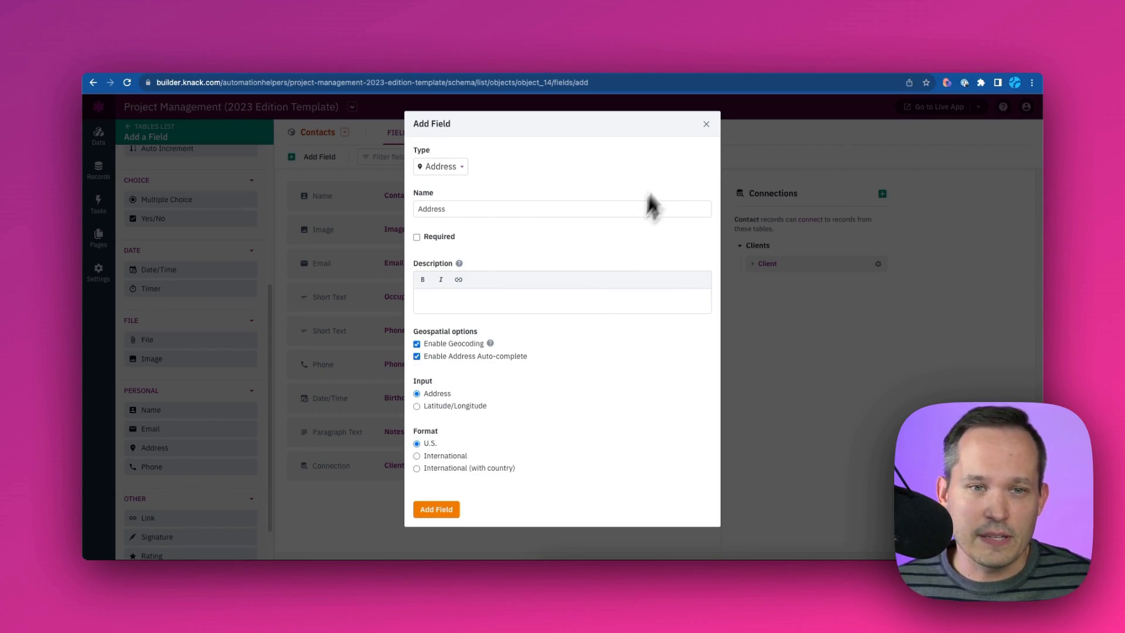
{"action": "key", "text": "Escape"}
{"action": "left_click", "coordinate": [198, 320]}
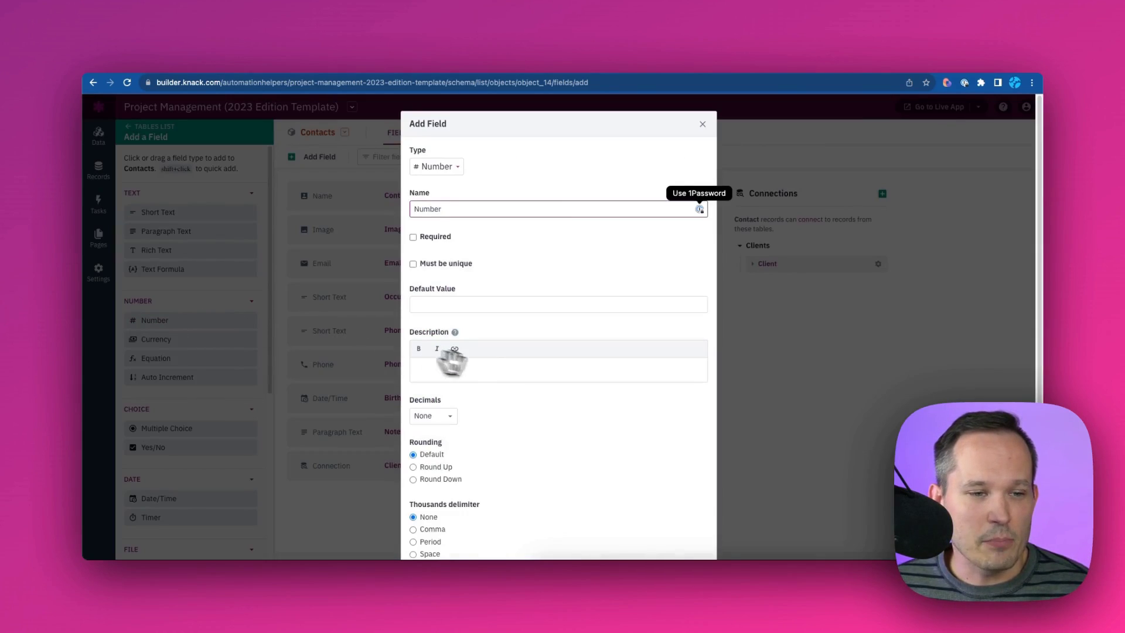
{"action": "scroll", "coordinate": [469, 369], "scroll_direction": "down", "scroll_amount": 3}
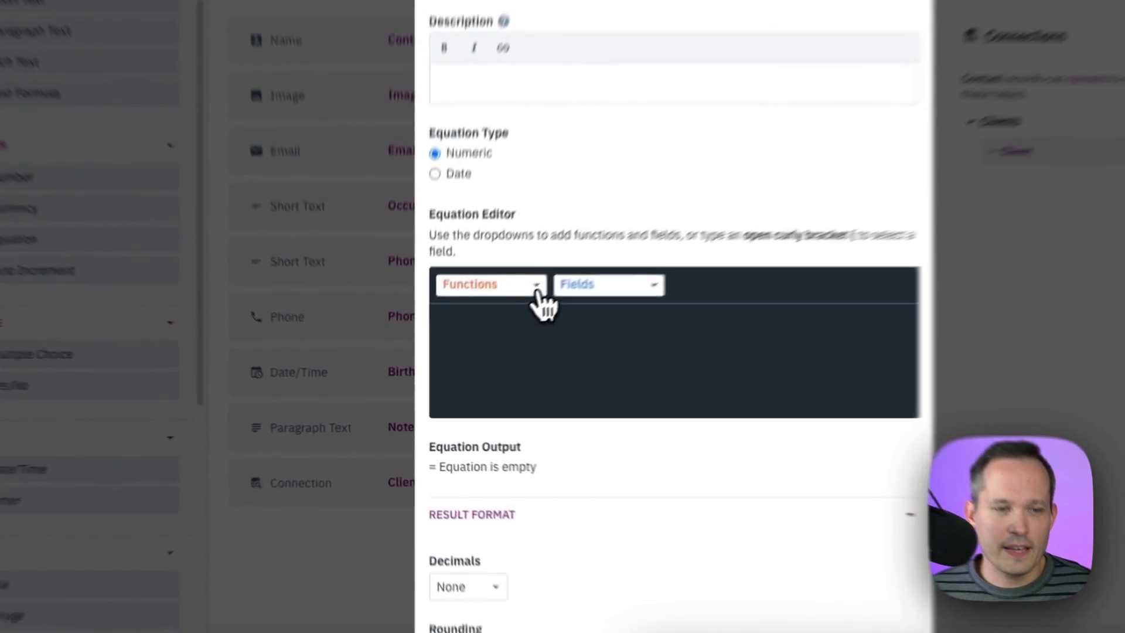
{"action": "left_click", "coordinate": [471, 346]}
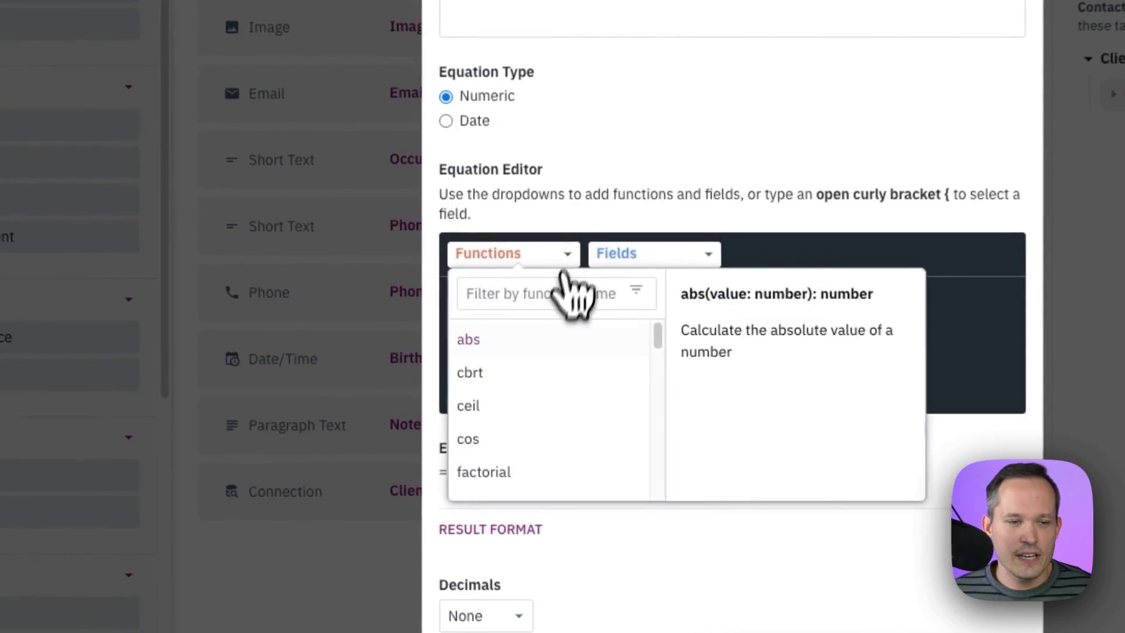
{"action": "scroll", "coordinate": [555, 402], "scroll_direction": "down", "scroll_amount": 7}
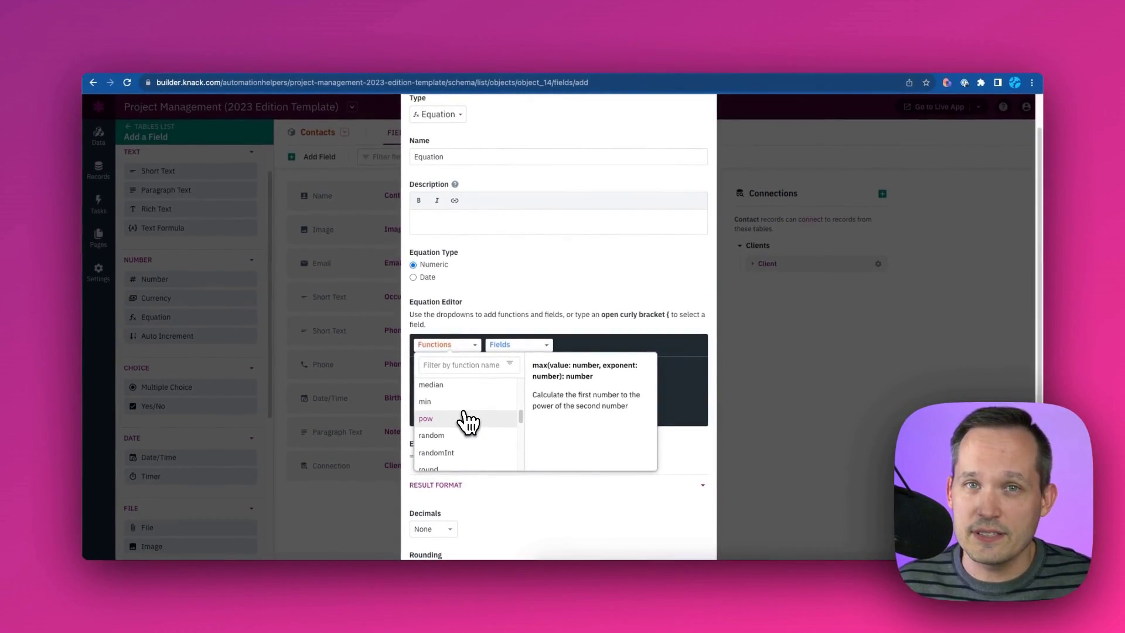
{"action": "left_click", "coordinate": [935, 240]}
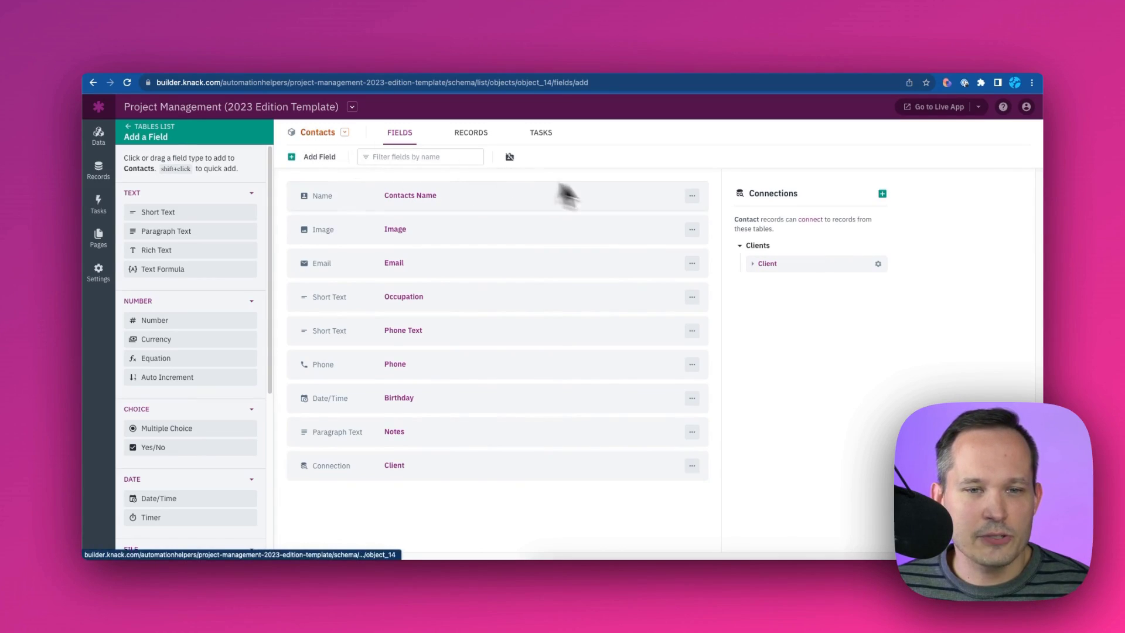
Expand the Client connection, then switch to Clients and expand its Contacts and Projects connection details.
{"action": "left_click", "coordinate": [754, 267]}
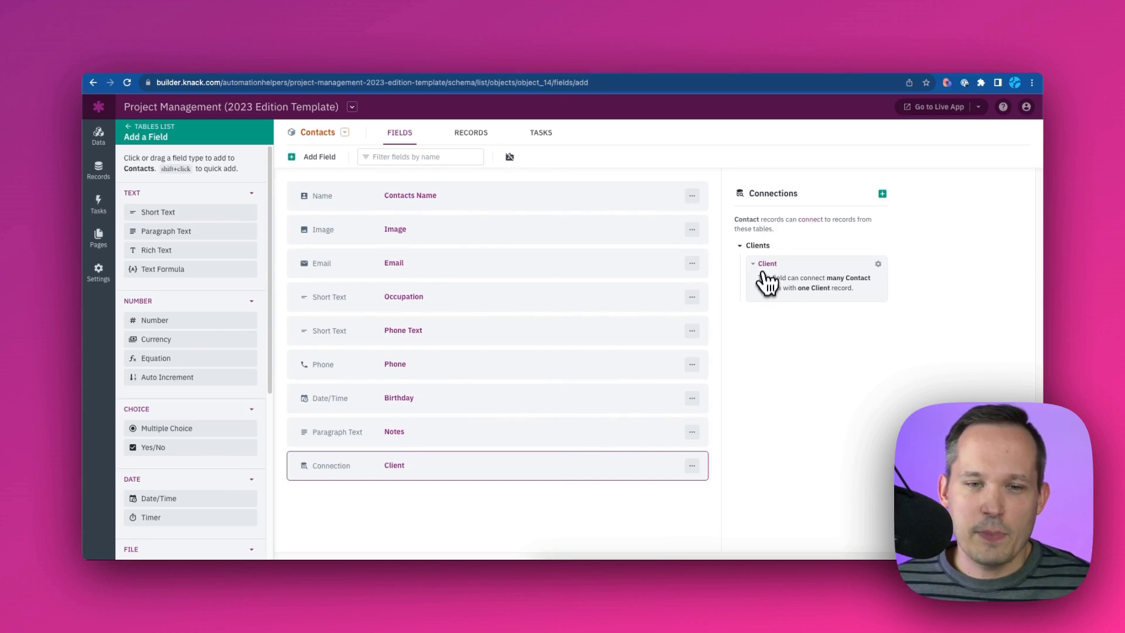
{"action": "left_click", "coordinate": [830, 289]}
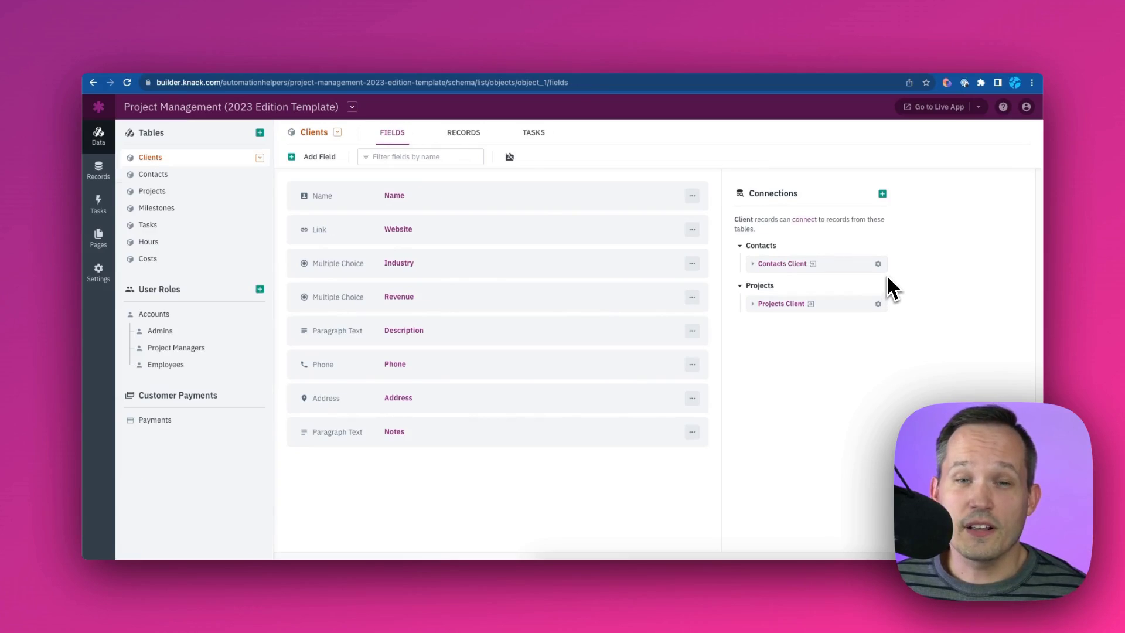
{"action": "left_click", "coordinate": [492, 246]}
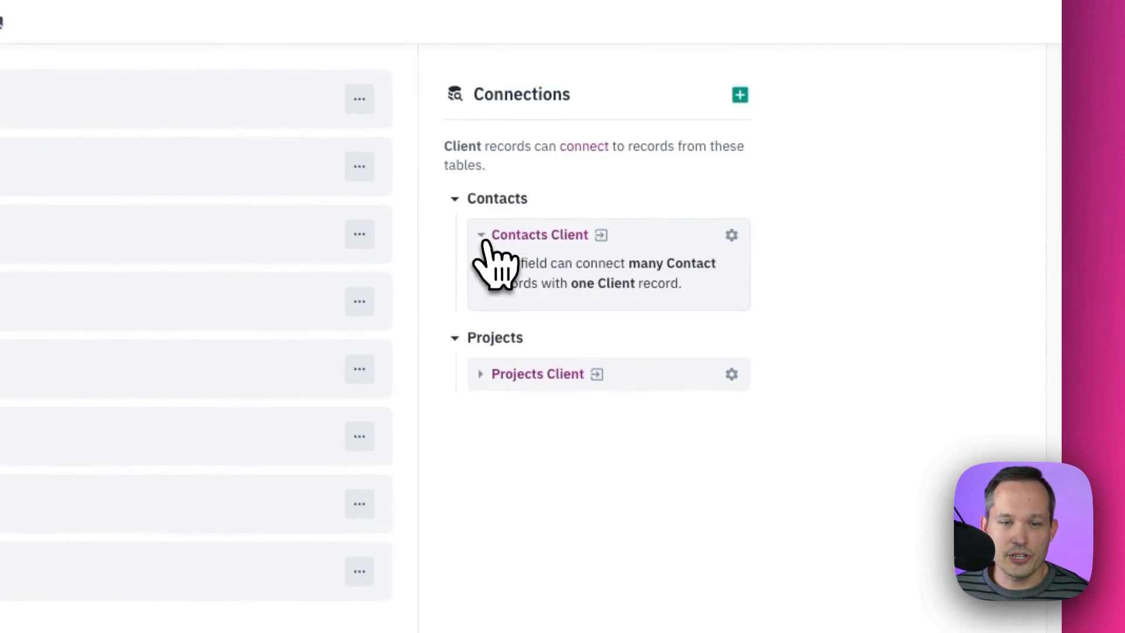
{"action": "left_click", "coordinate": [481, 375]}
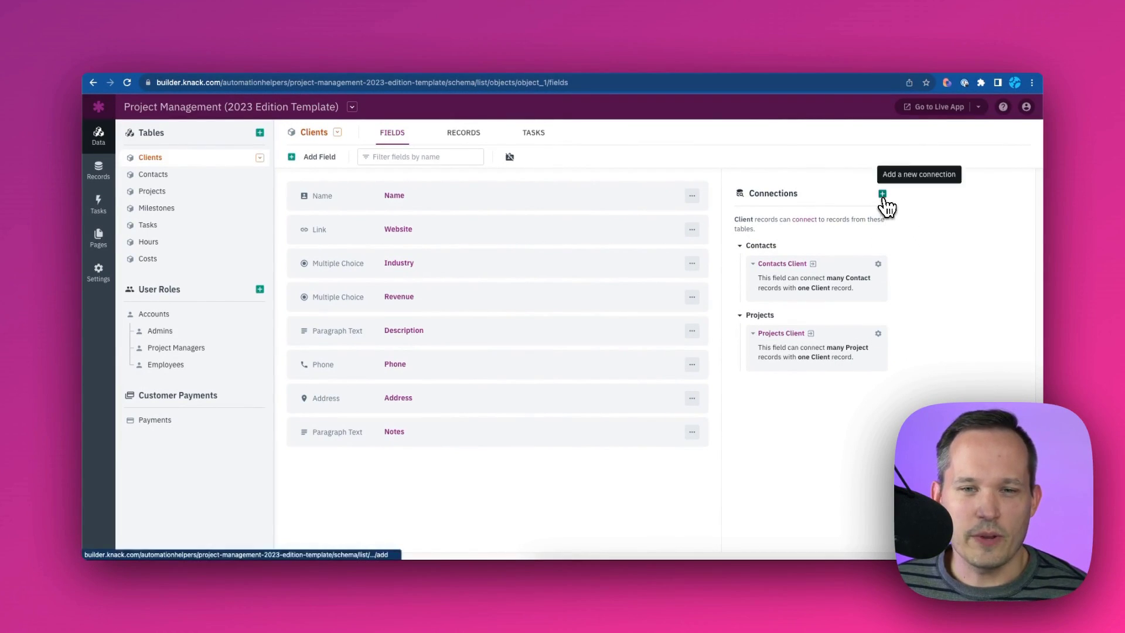
{"action": "left_click", "coordinate": [882, 194]}
{"action": "left_click", "coordinate": [570, 176]}
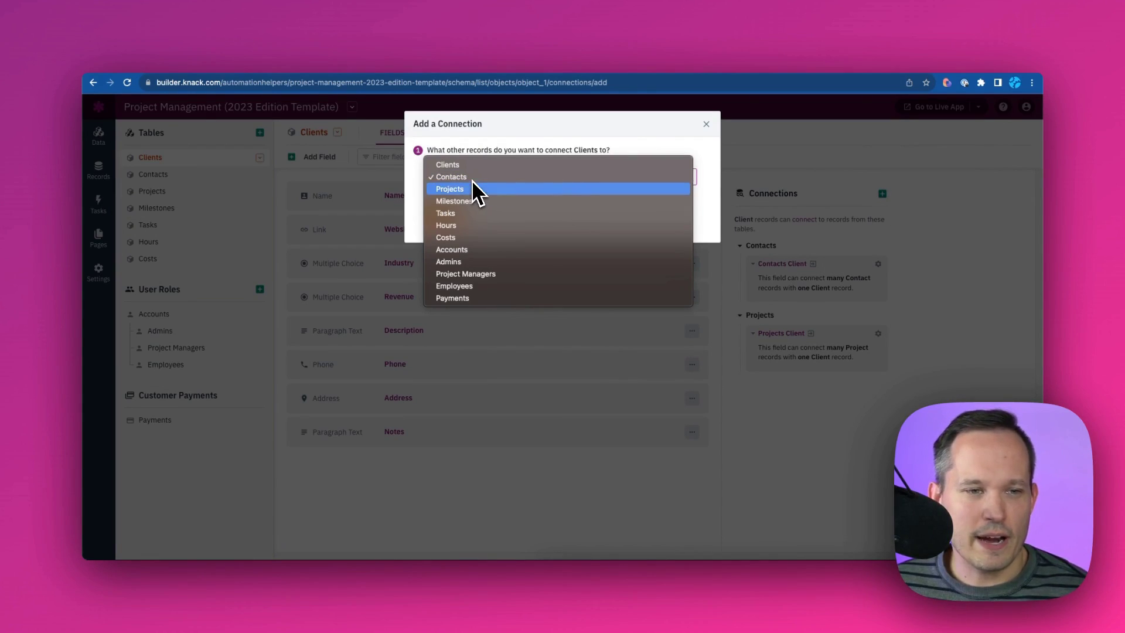
{"action": "left_click", "coordinate": [477, 276]}
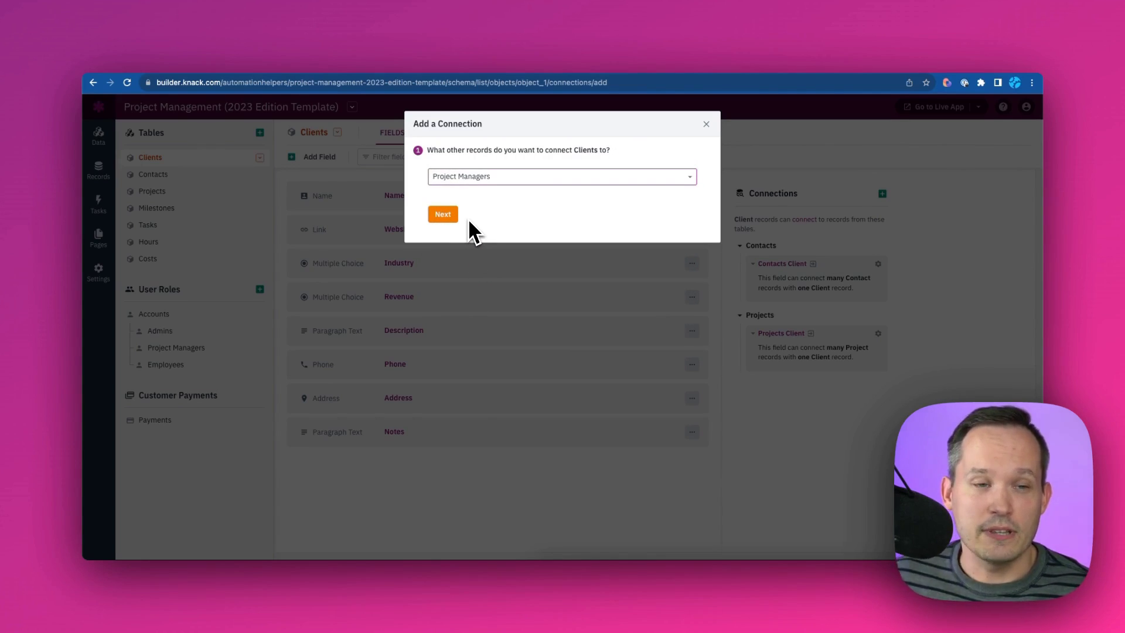
{"action": "left_click", "coordinate": [445, 214]}
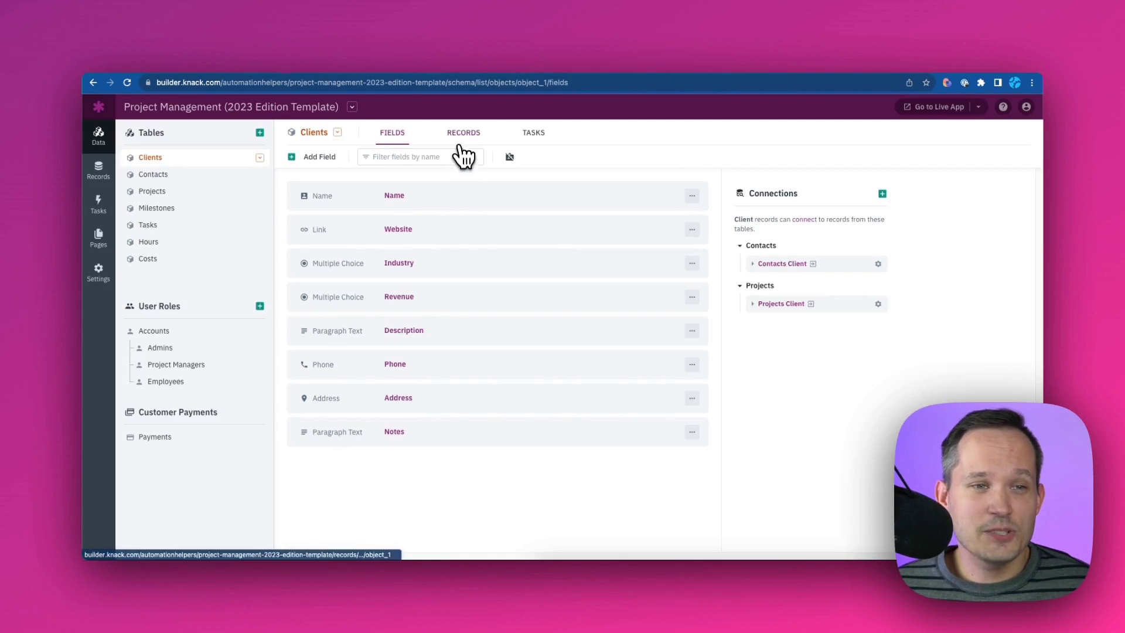
View the Clients records, visit the Import page and come back, then list the export formats.
{"action": "left_click", "coordinate": [460, 138]}
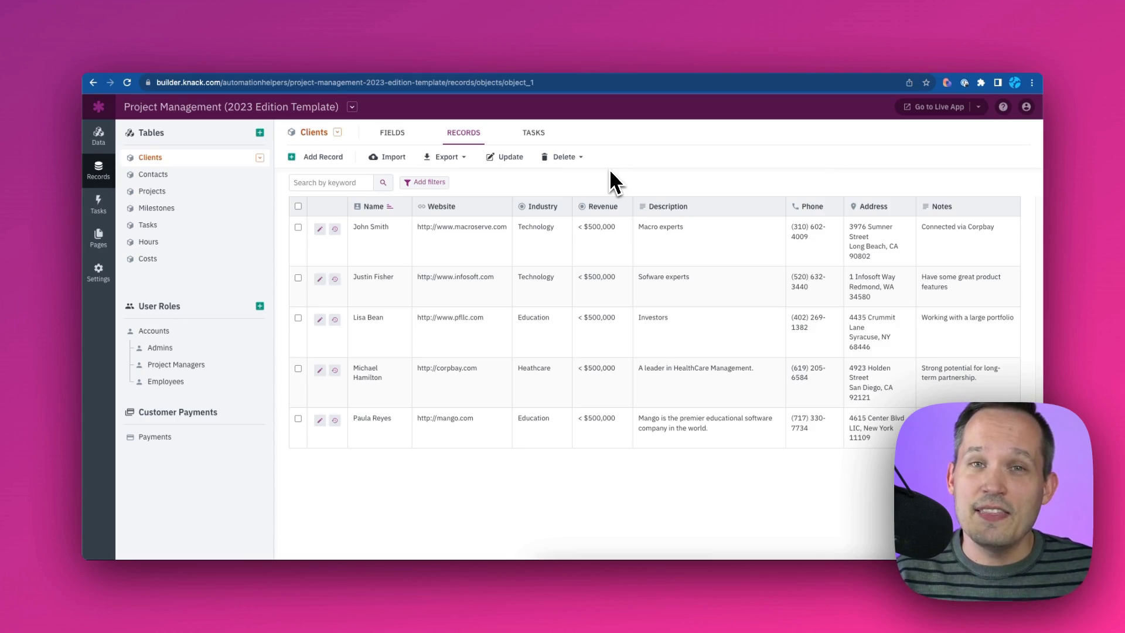
{"action": "left_click", "coordinate": [388, 157]}
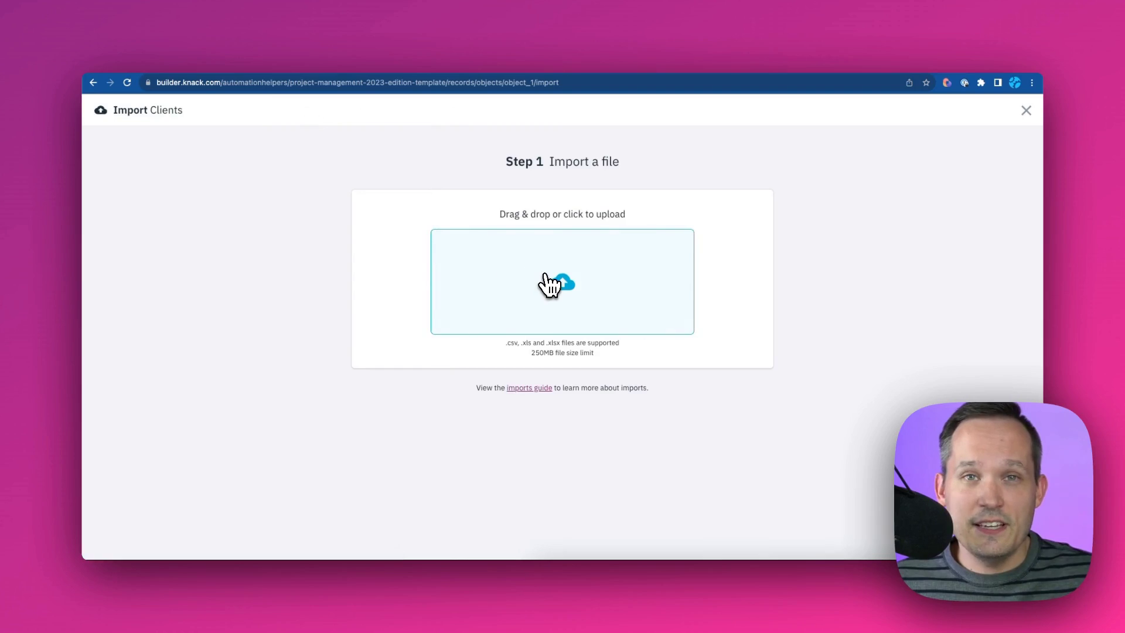
{"action": "left_click", "coordinate": [93, 82]}
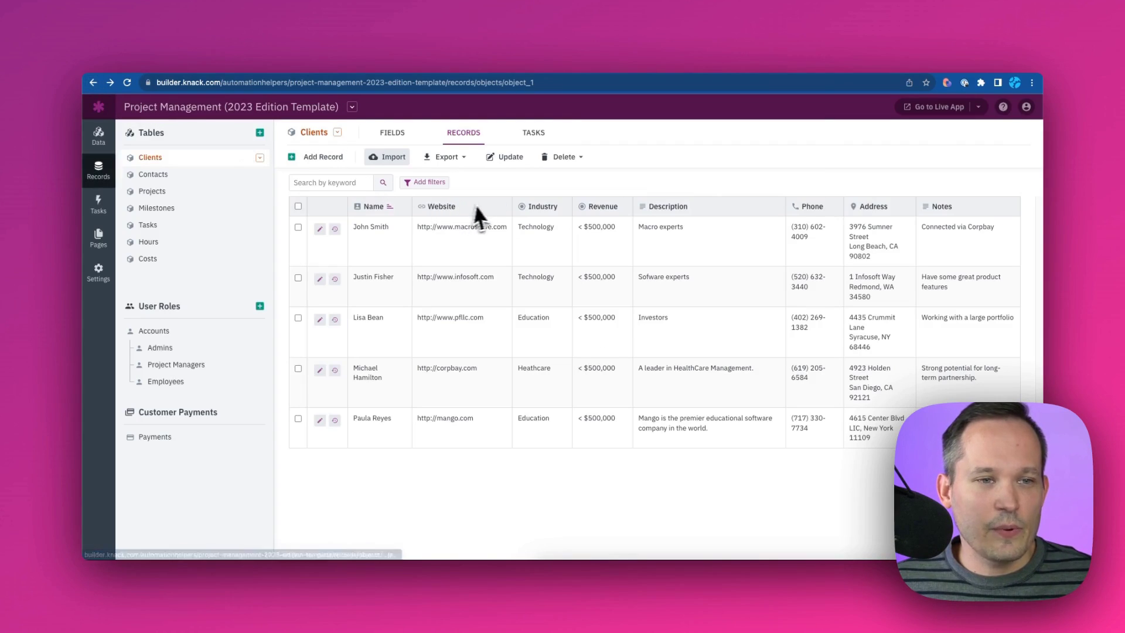
{"action": "left_click", "coordinate": [448, 158]}
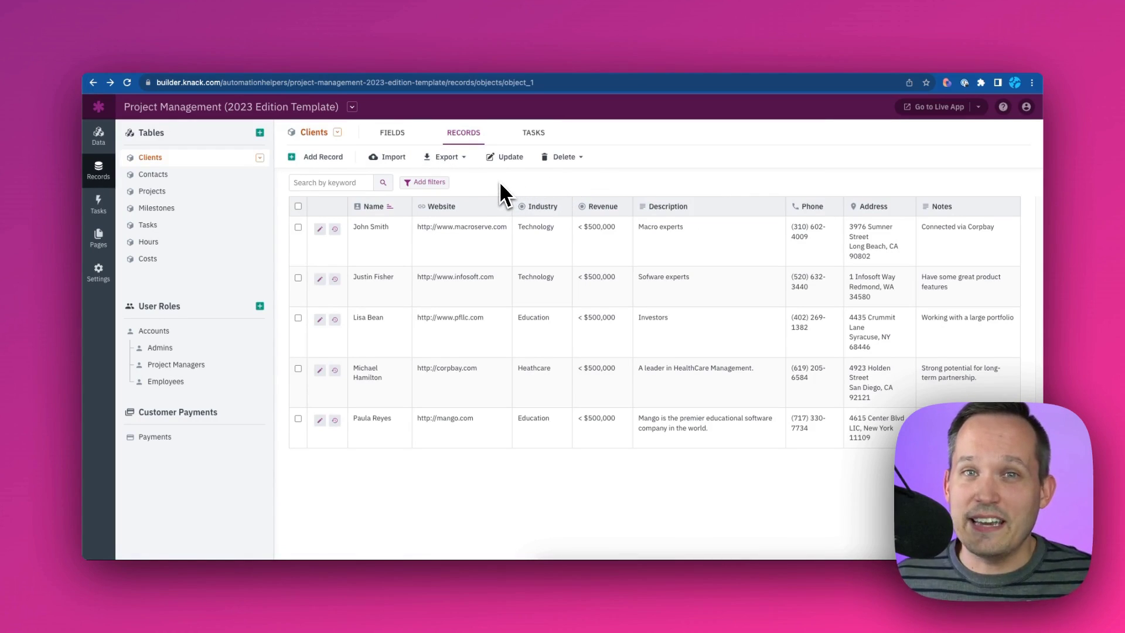
Create a new daily Clients scheduled task named 'Sample' and continue to its Action tab.
{"action": "left_click", "coordinate": [534, 132]}
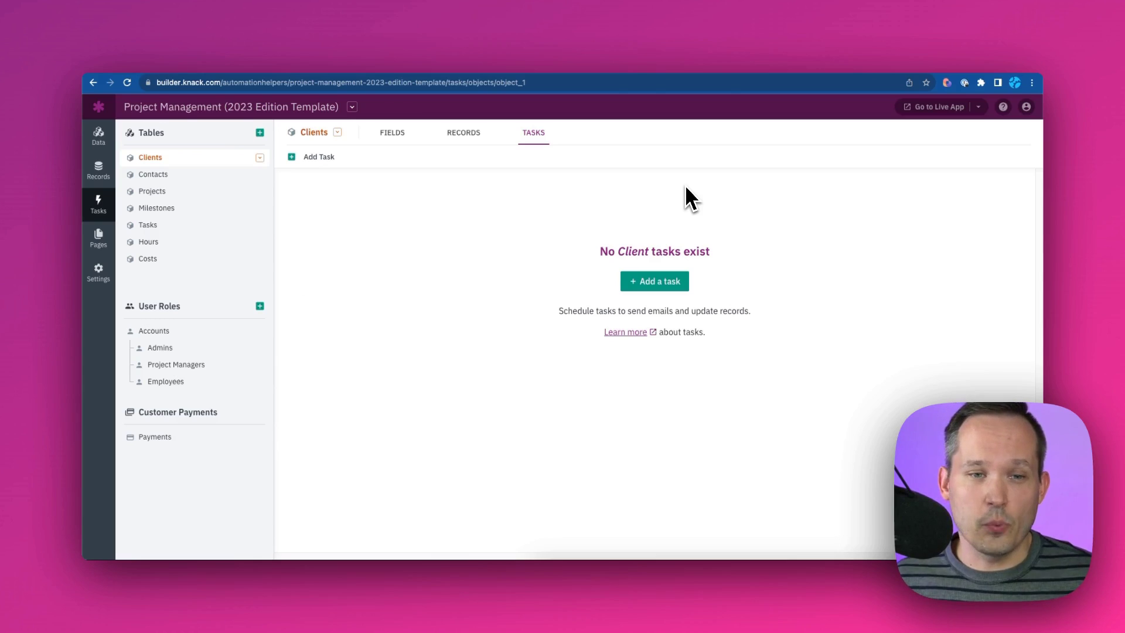
{"action": "left_click", "coordinate": [638, 283]}
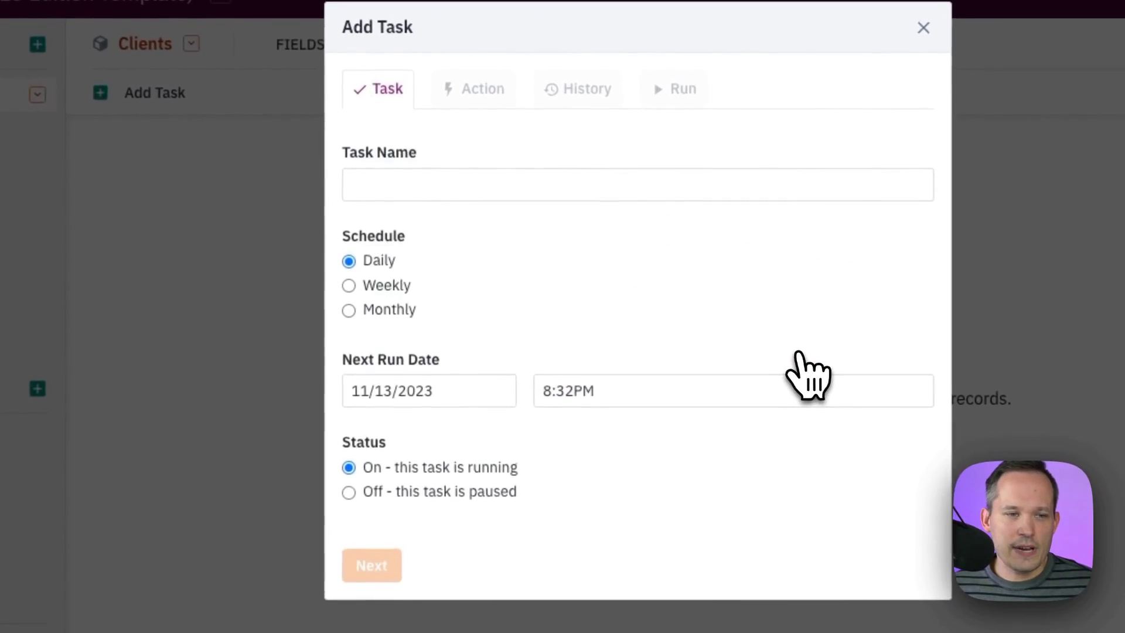
{"action": "left_click", "coordinate": [371, 184]}
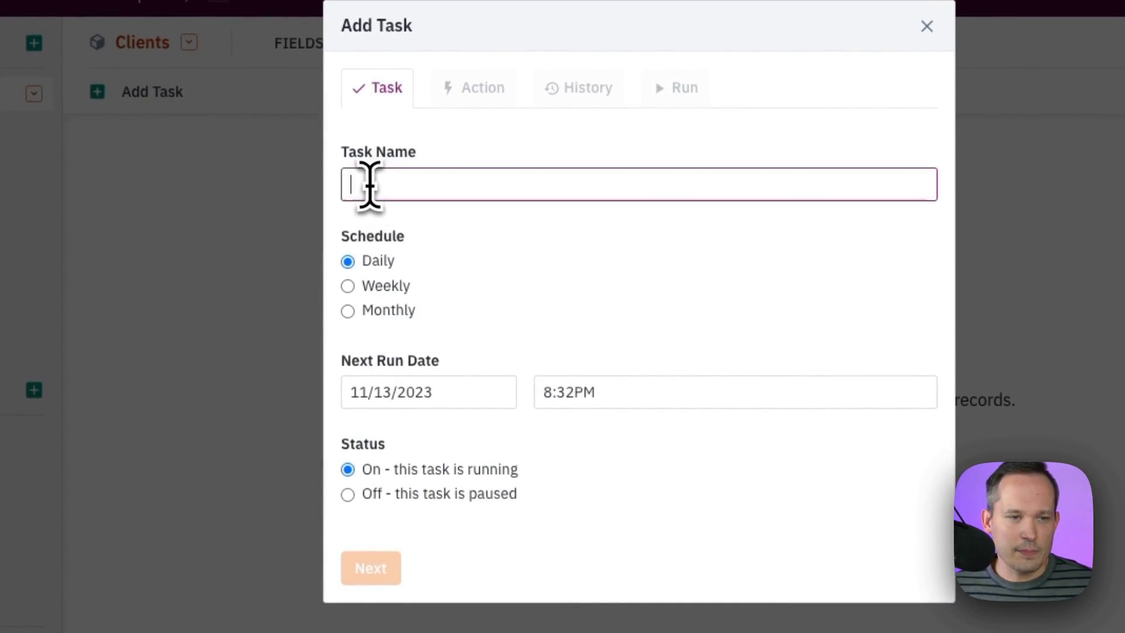
{"action": "type", "text": "Sample"}
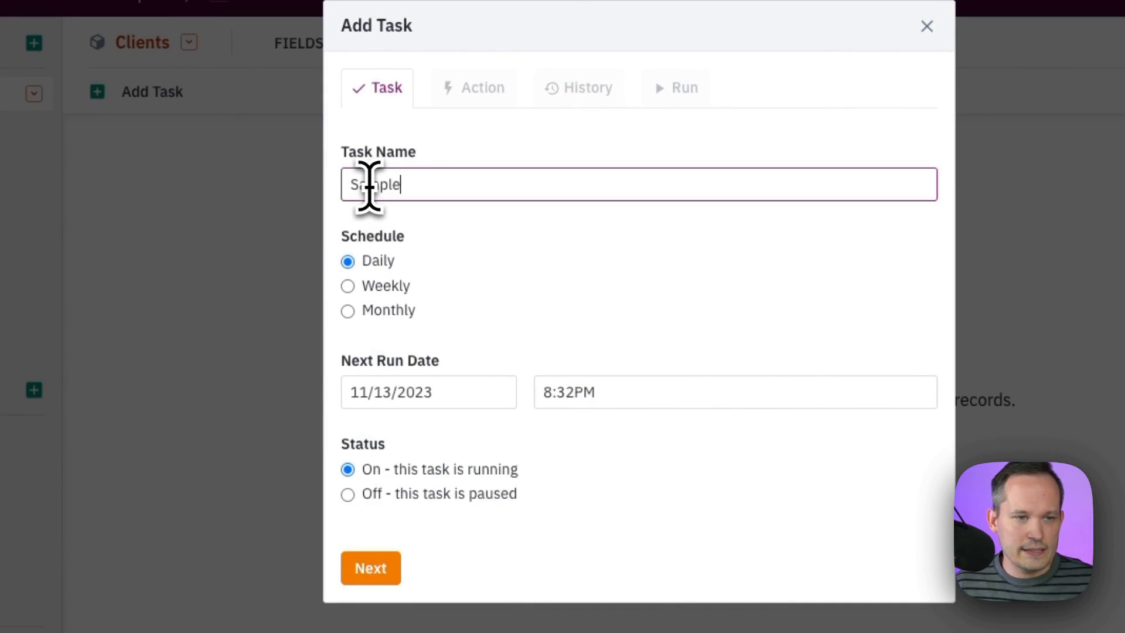
{"action": "left_click", "coordinate": [371, 568]}
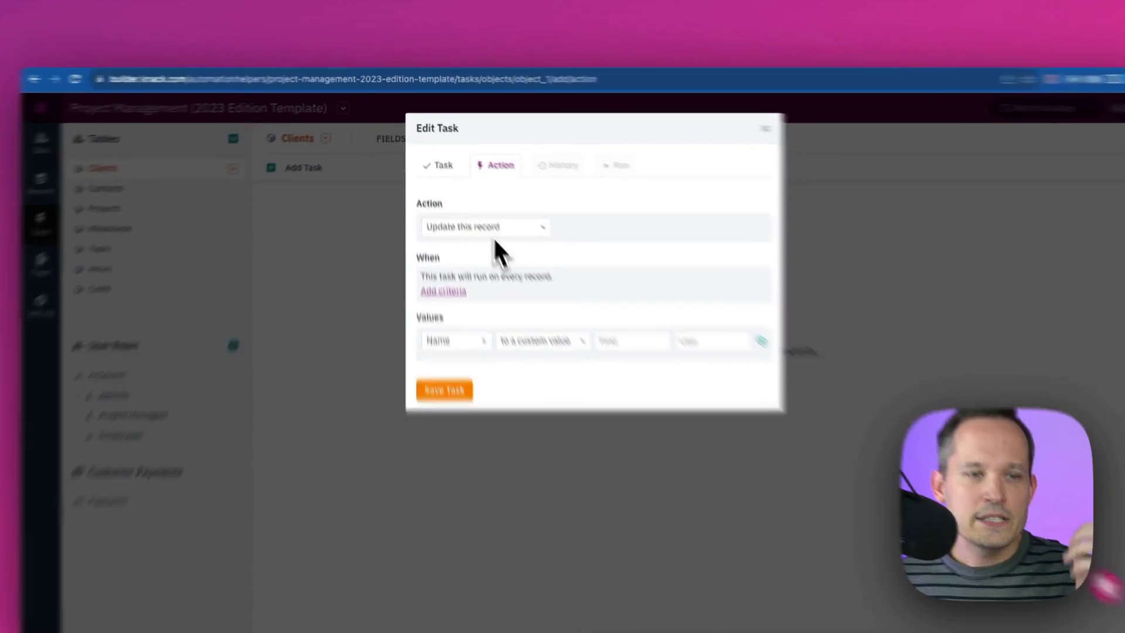
Set the task action to Send a custom email, browse the message fields, and begin a run criterion.
{"action": "left_click", "coordinate": [479, 208]}
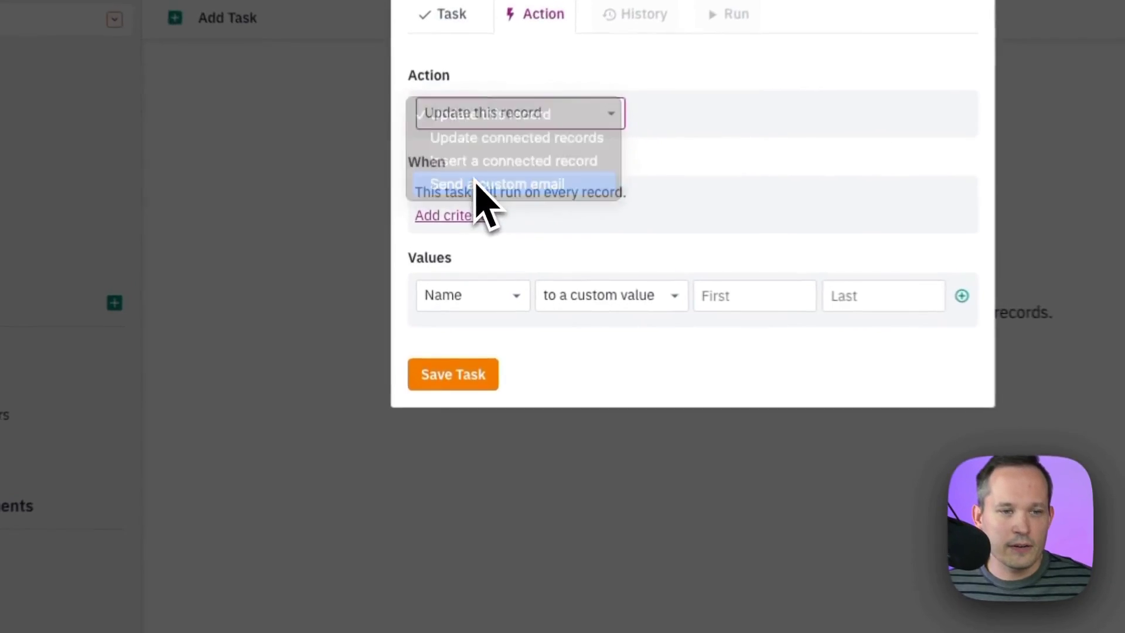
{"action": "left_click", "coordinate": [478, 185]}
{"action": "scroll", "coordinate": [586, 304], "scroll_direction": "down", "scroll_amount": 5}
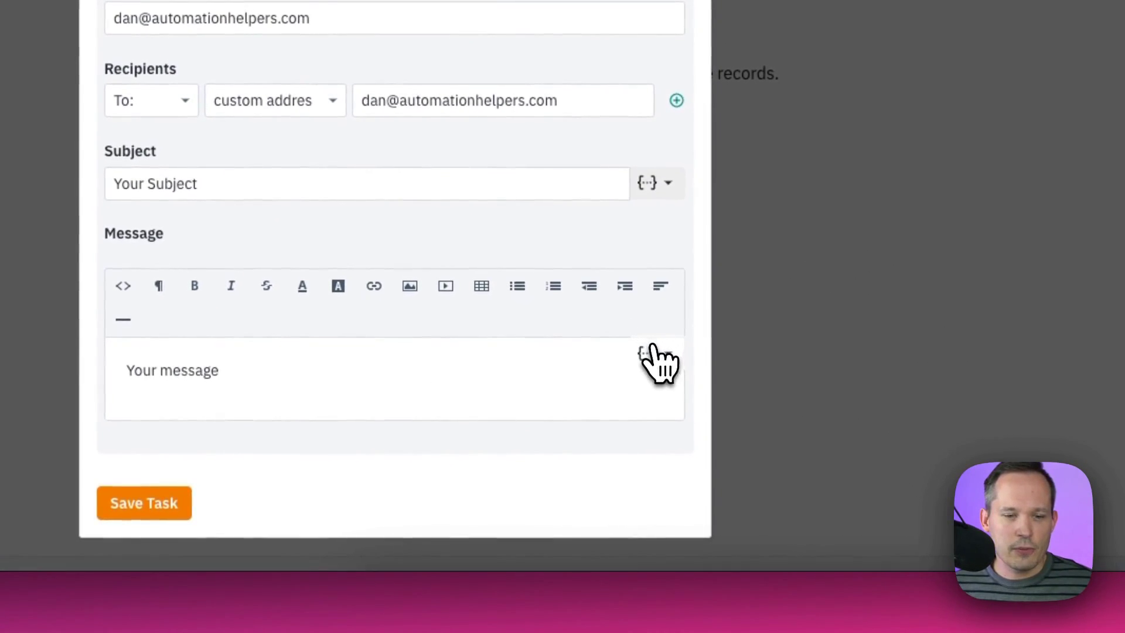
{"action": "left_click", "coordinate": [847, 495]}
{"action": "scroll", "coordinate": [820, 287], "scroll_direction": "down", "scroll_amount": 6}
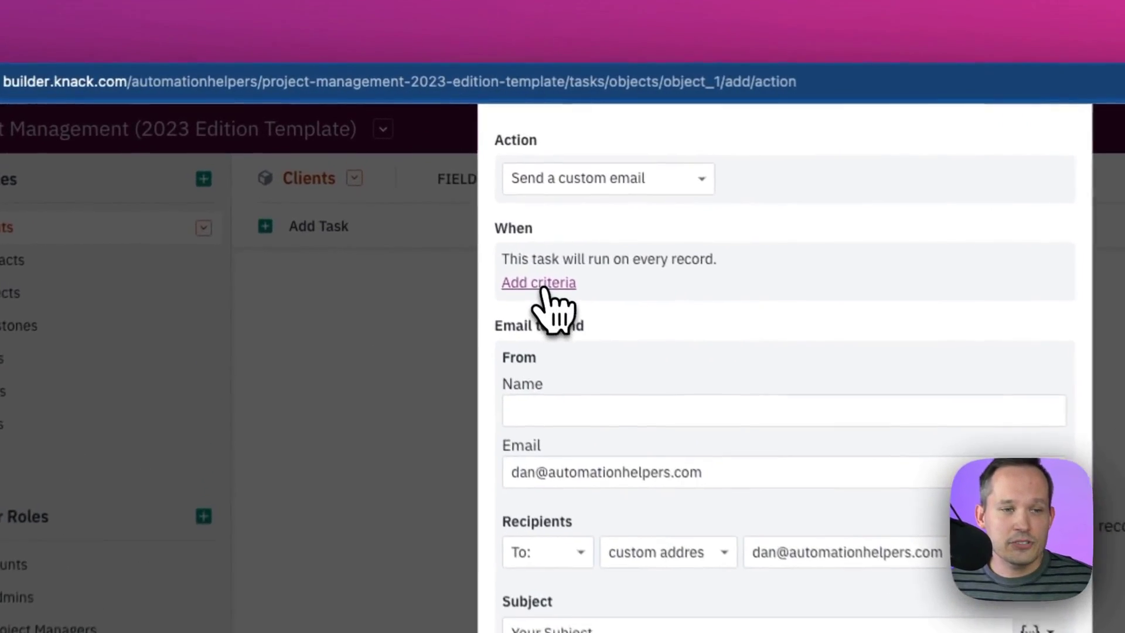
{"action": "left_click", "coordinate": [432, 186]}
{"action": "left_click", "coordinate": [551, 299]}
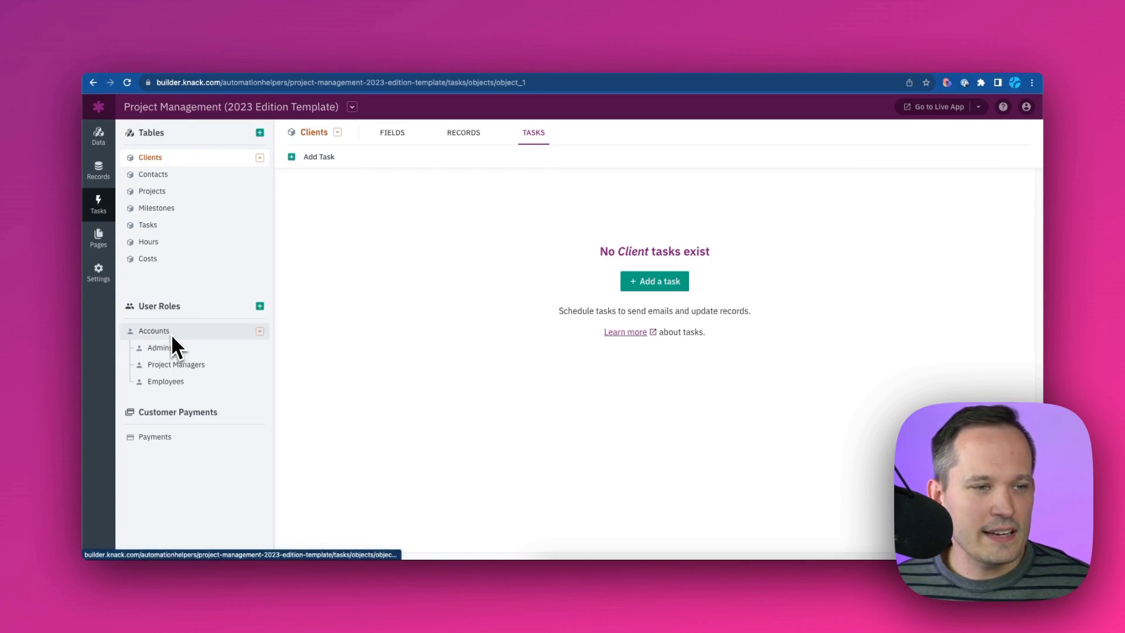
Cancel a new user role, check Admins, then show the Project Managers role's fields.
{"action": "left_click", "coordinate": [259, 306]}
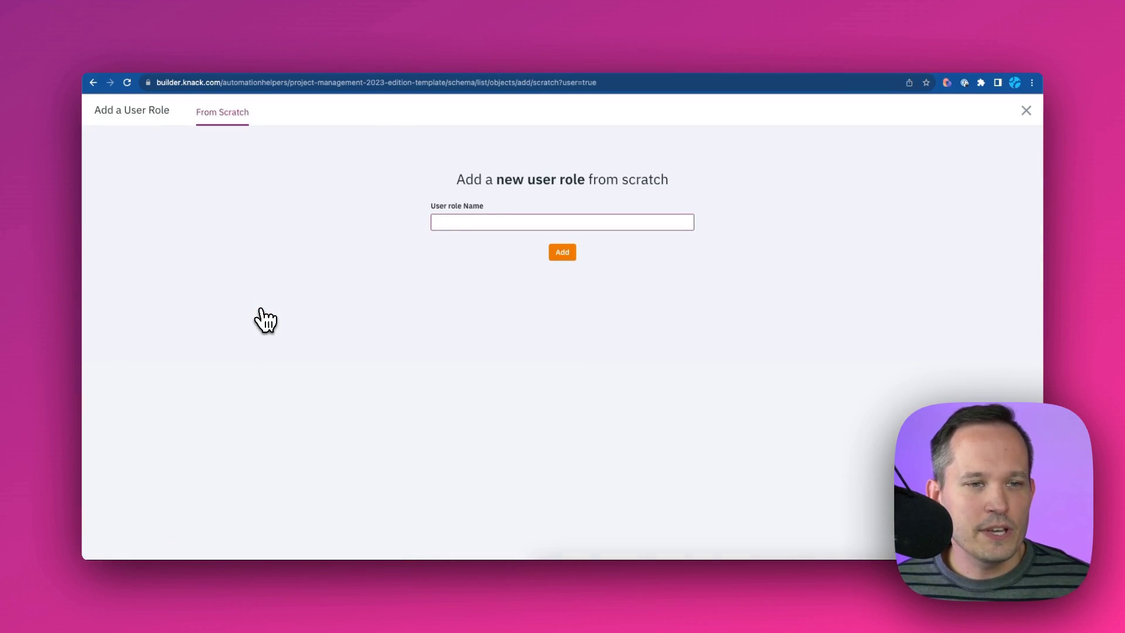
{"action": "left_click", "coordinate": [1026, 110]}
{"action": "left_click", "coordinate": [157, 350]}
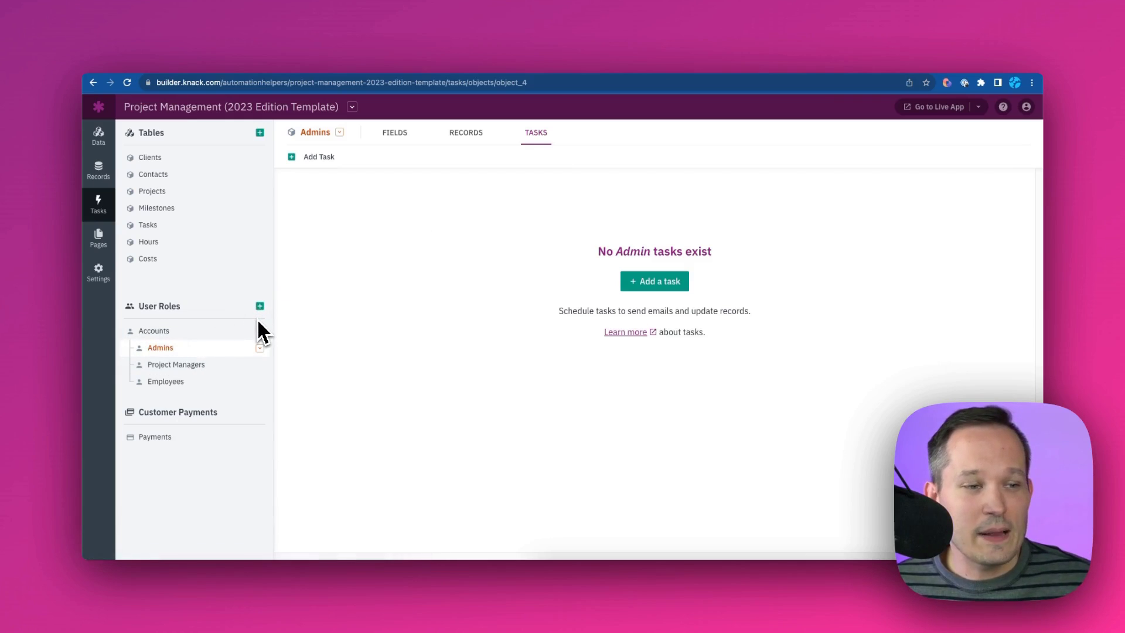
{"action": "left_click", "coordinate": [233, 369]}
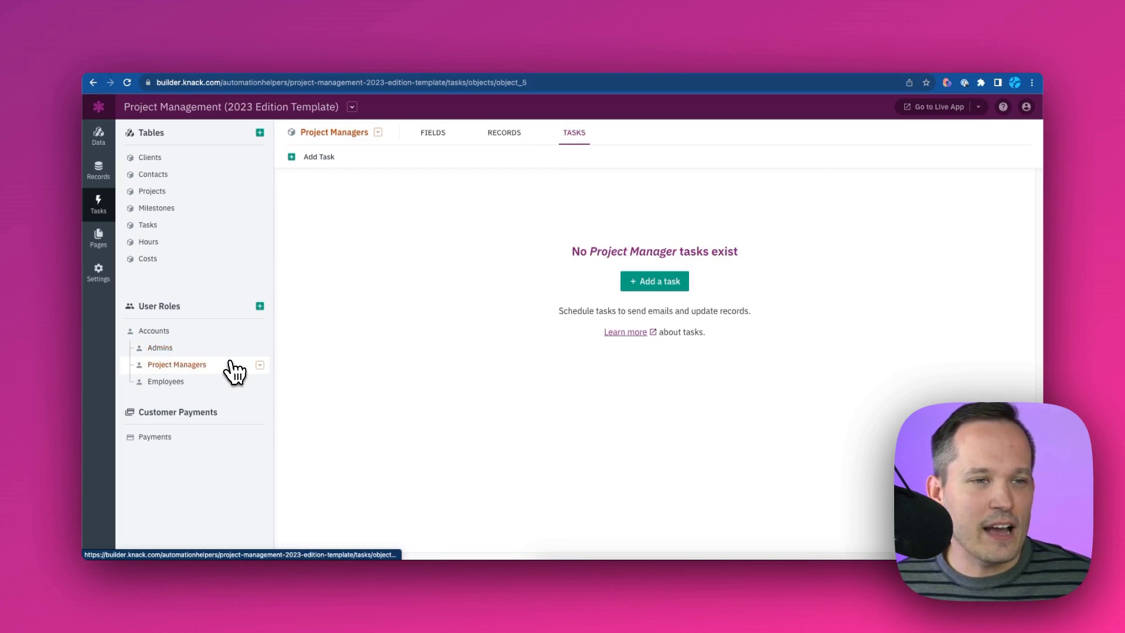
{"action": "left_click", "coordinate": [436, 136]}
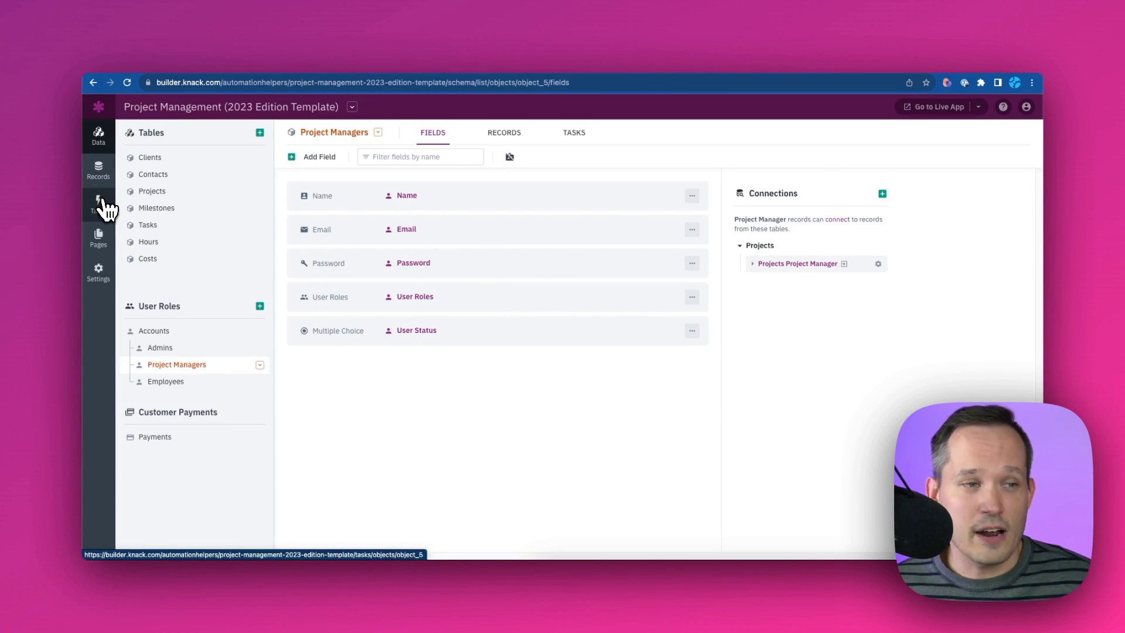
Show the Admin, PM and Employee pages, then launch the live Project Management app.
{"action": "left_click", "coordinate": [104, 239]}
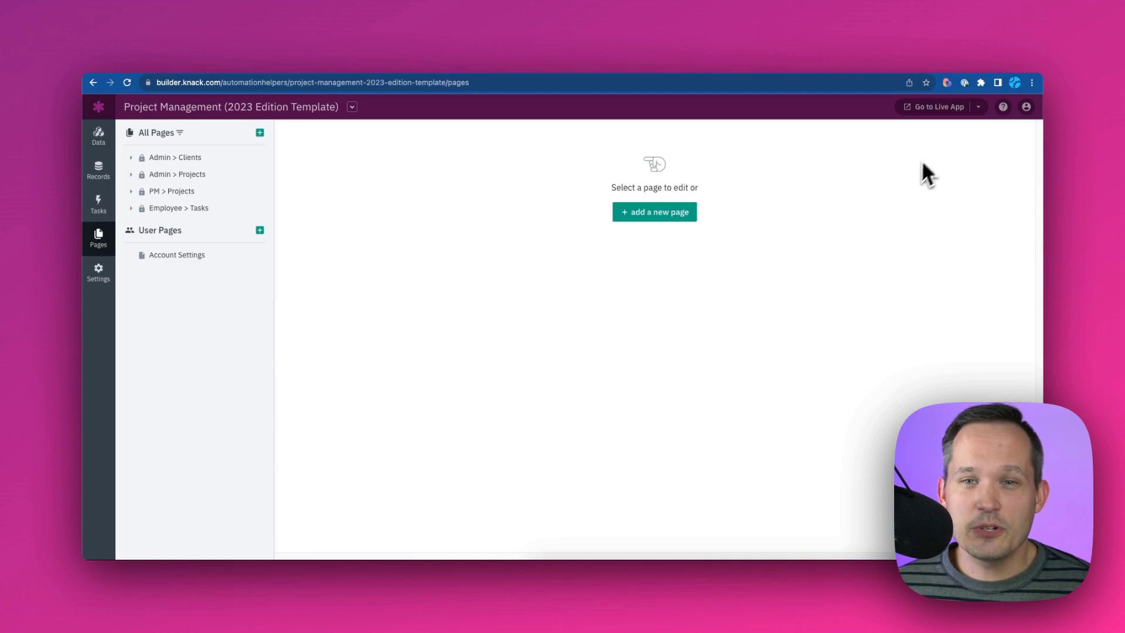
{"action": "left_click", "coordinate": [930, 112]}
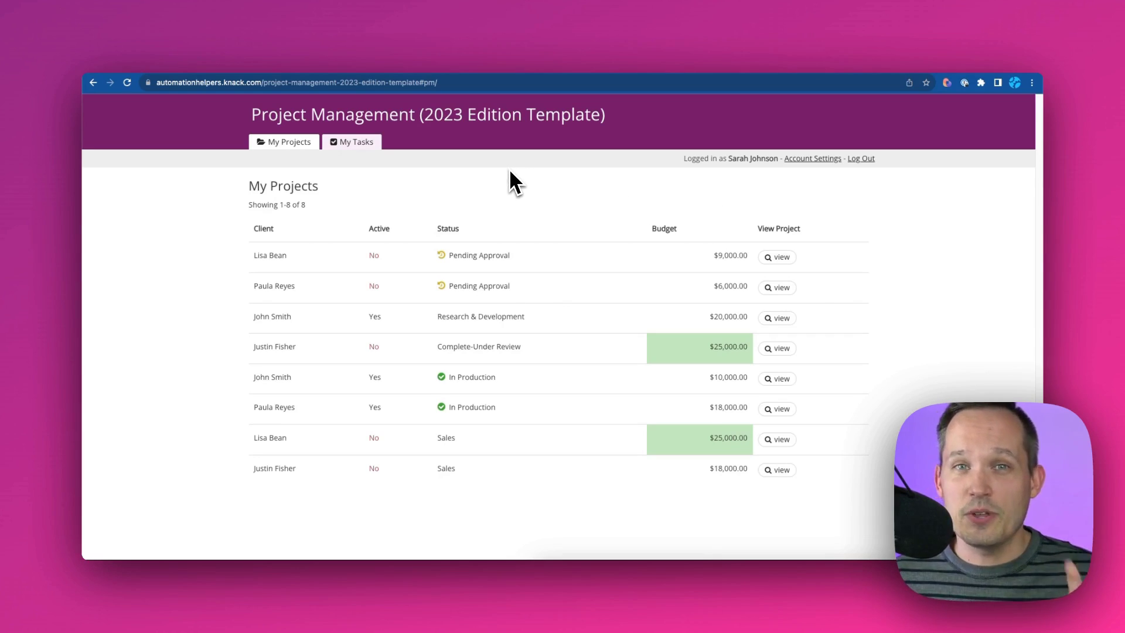
View the live app's My Projects, My Tasks and My Previous Hours pages as a project manager.
{"action": "left_click", "coordinate": [296, 151]}
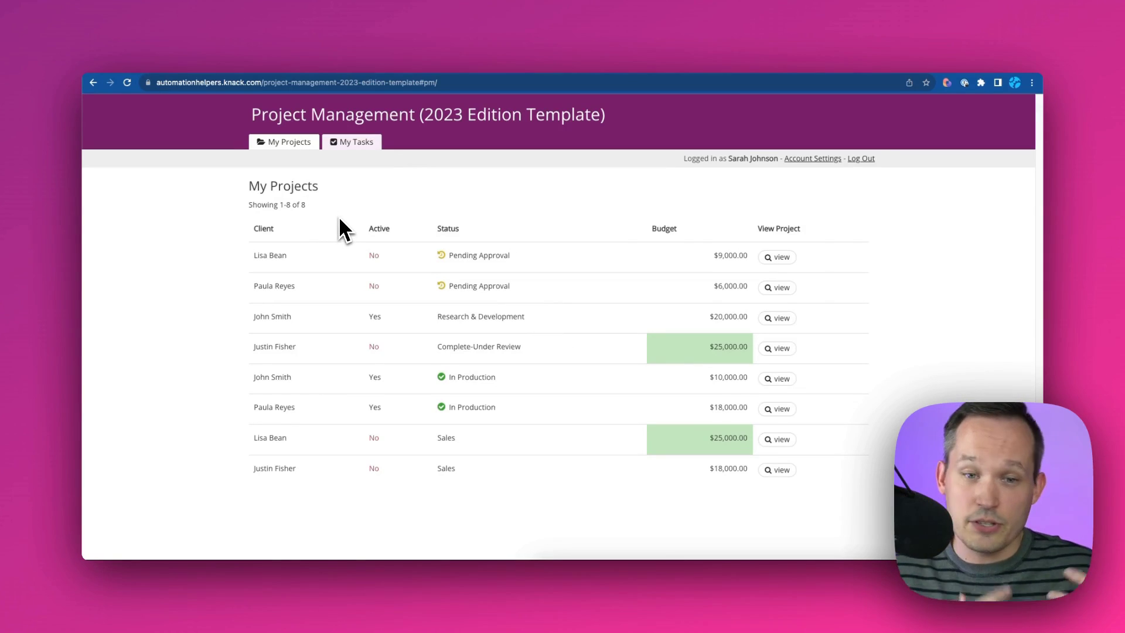
{"action": "left_click", "coordinate": [357, 144]}
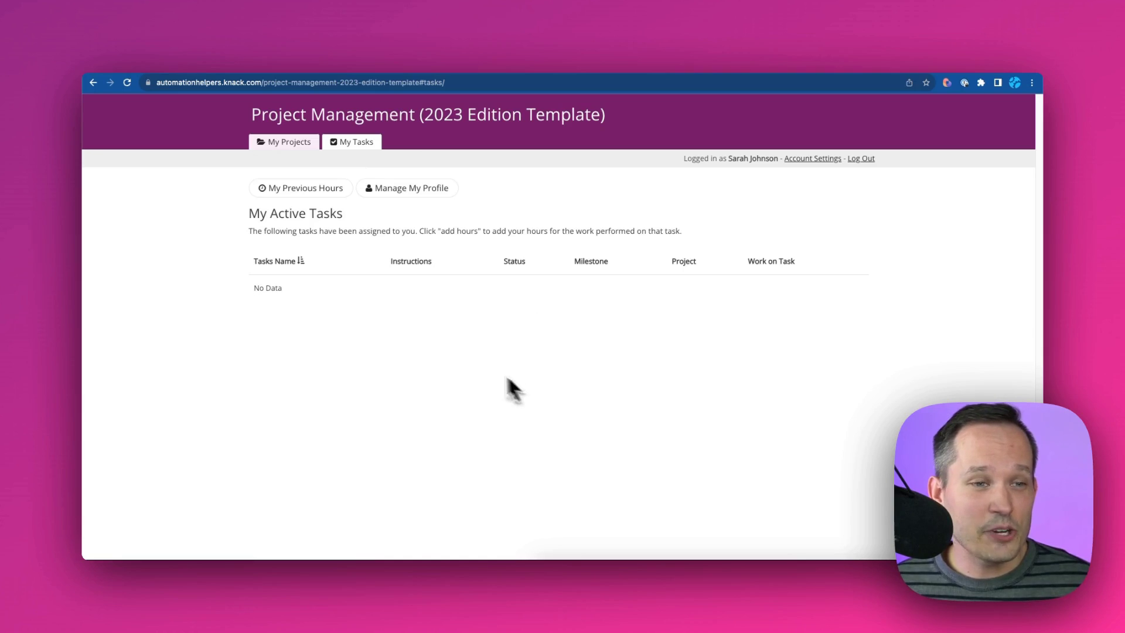
{"action": "left_click", "coordinate": [331, 196]}
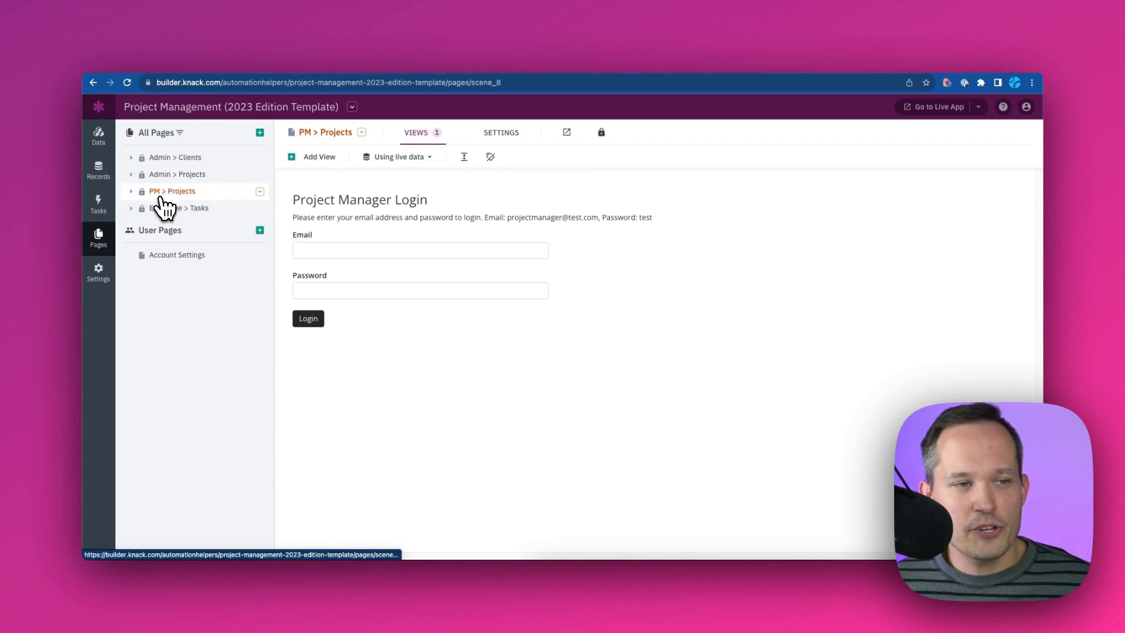
Expand PM > Projects and inspect the My Projects, View Project Details and Milestones pages.
{"action": "left_click", "coordinate": [132, 193]}
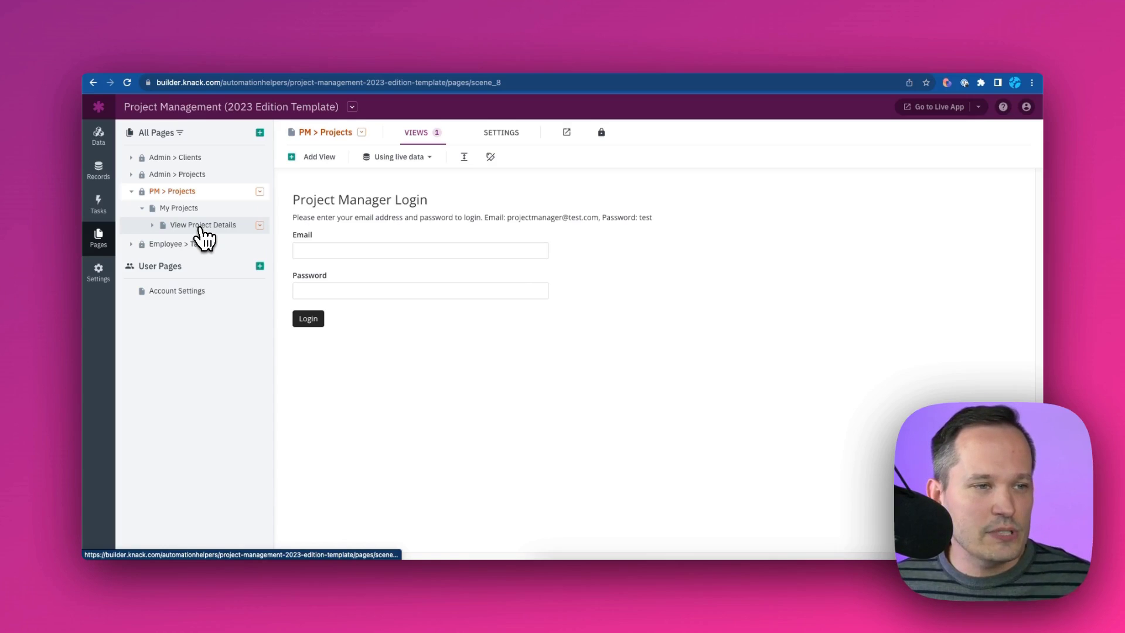
{"action": "left_click", "coordinate": [189, 209]}
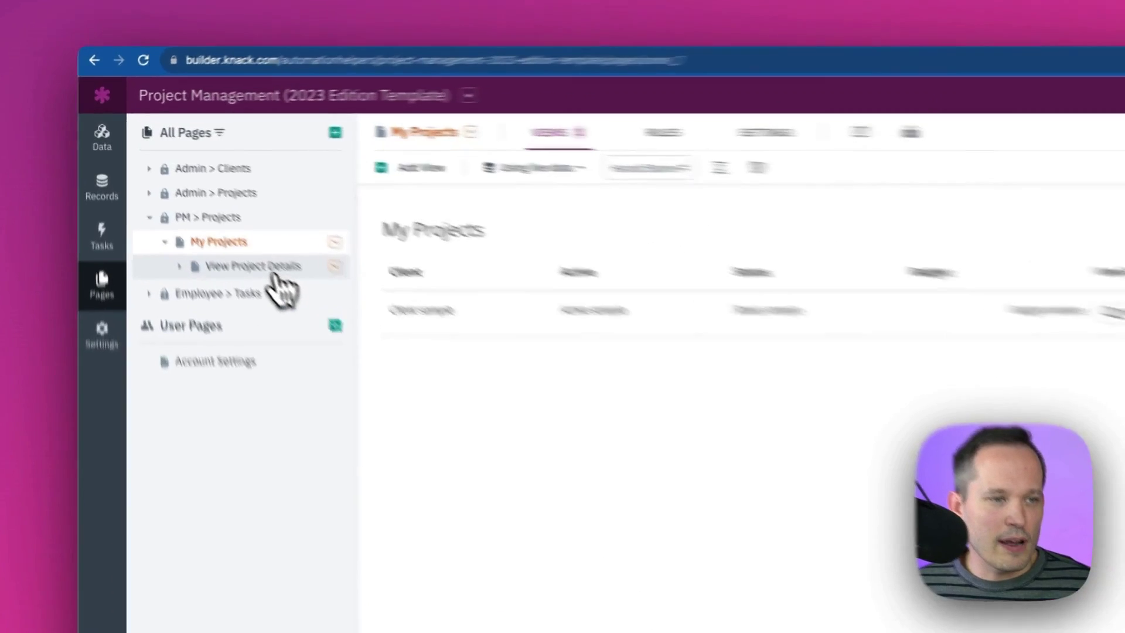
{"action": "left_click", "coordinate": [210, 228]}
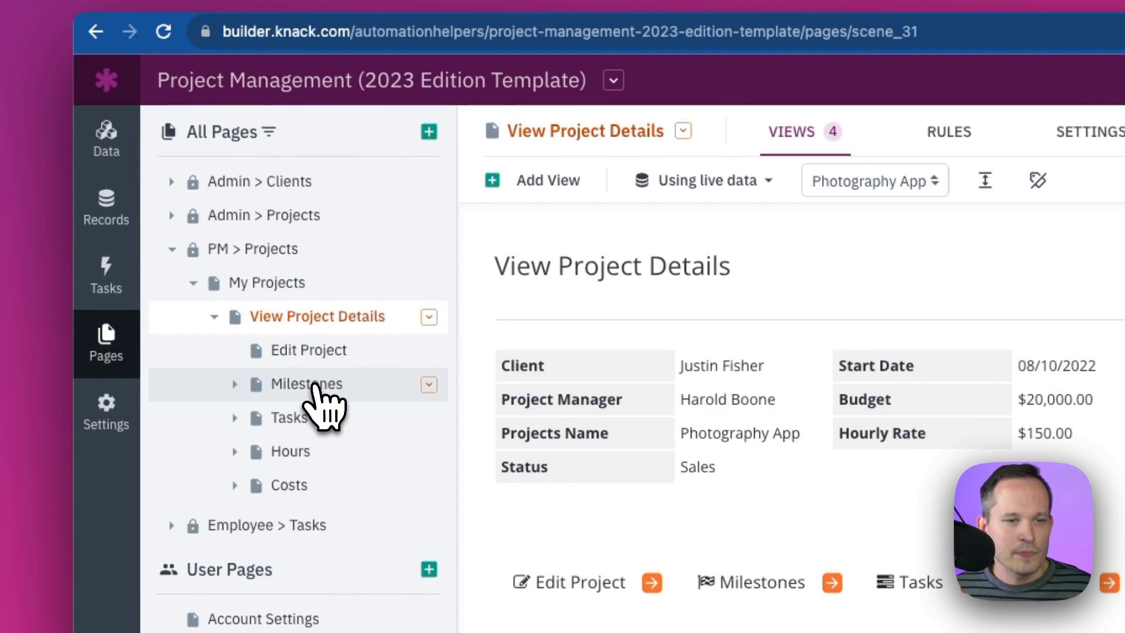
{"action": "left_click", "coordinate": [317, 386]}
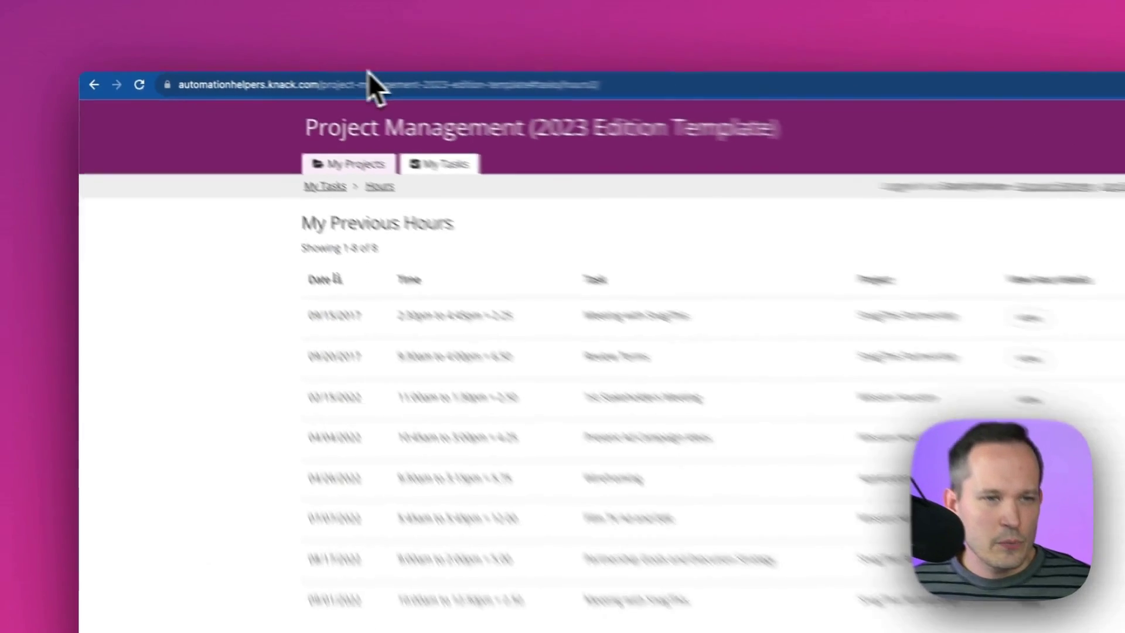
Open the first live project's details and view its Milestones, Tasks and Hours tabs.
{"action": "left_click", "coordinate": [349, 164]}
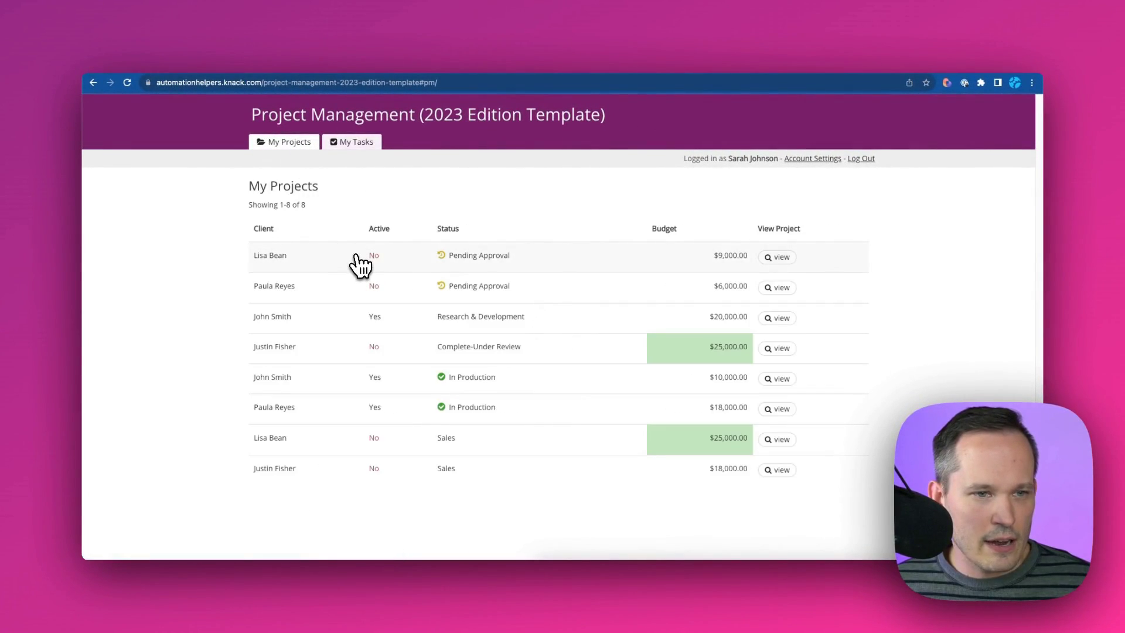
{"action": "left_click", "coordinate": [778, 262]}
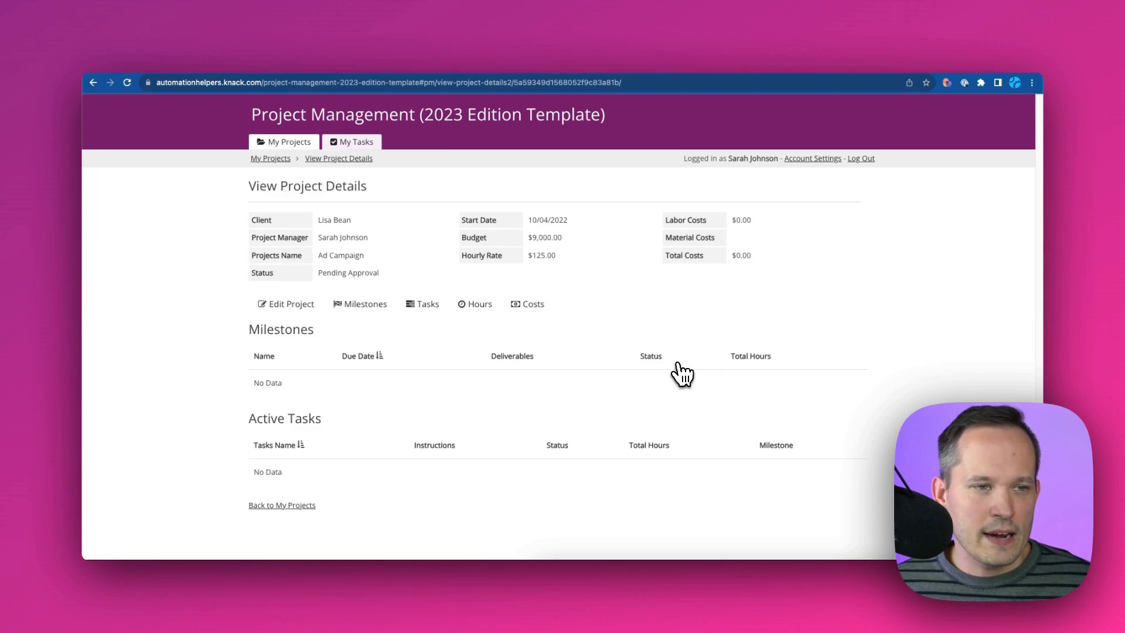
{"action": "left_click", "coordinate": [343, 319]}
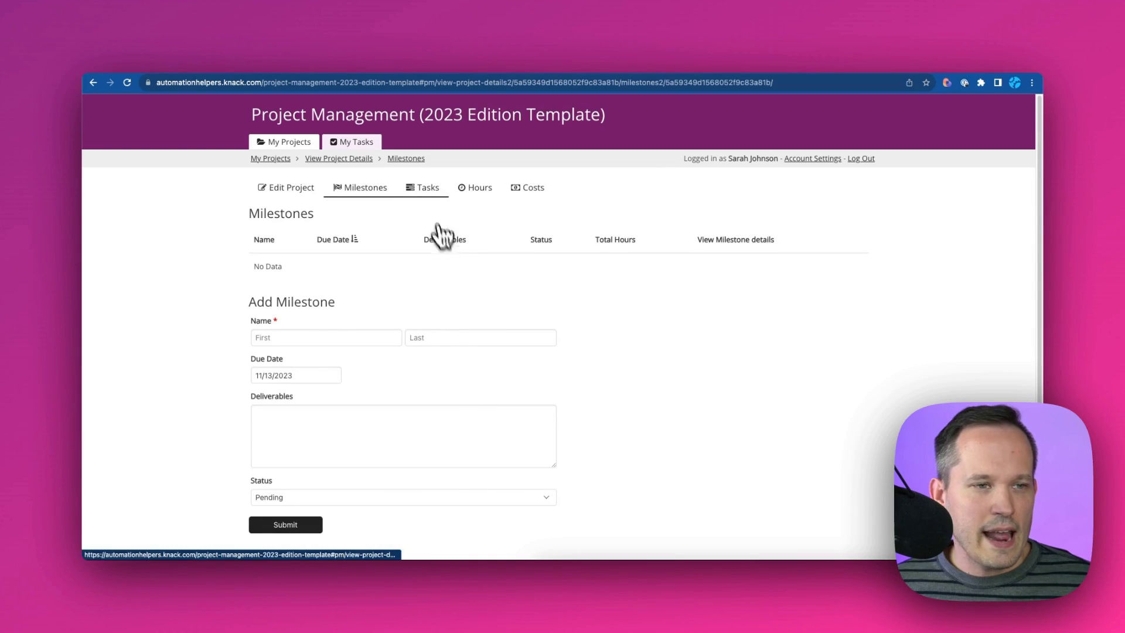
{"action": "left_click", "coordinate": [427, 191]}
{"action": "left_click", "coordinate": [467, 186]}
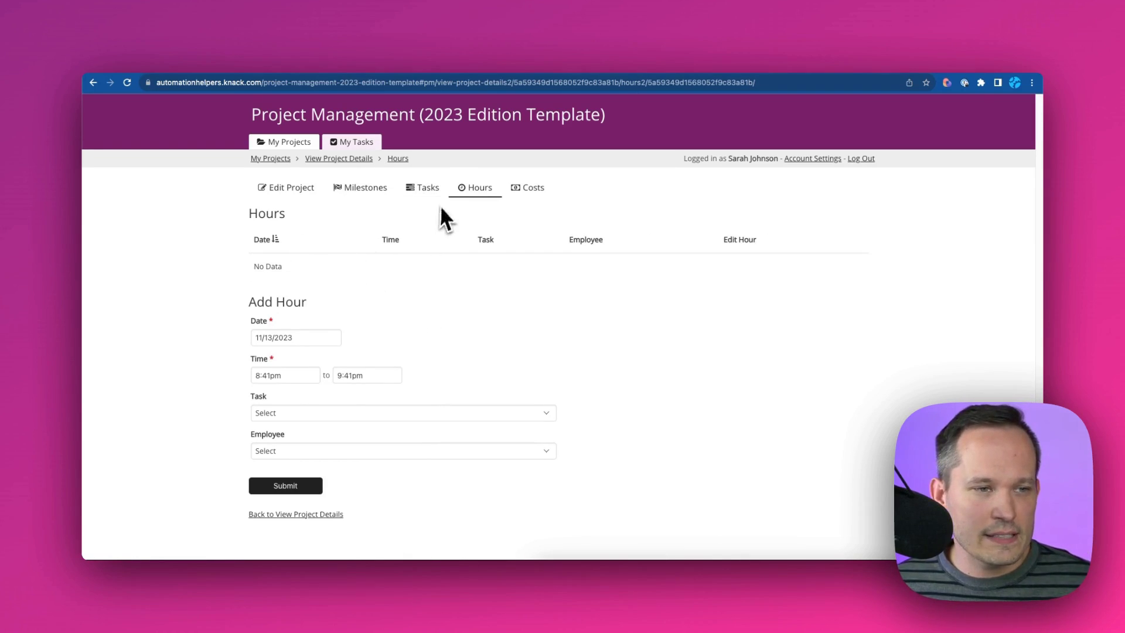
{"action": "left_click", "coordinate": [421, 199]}
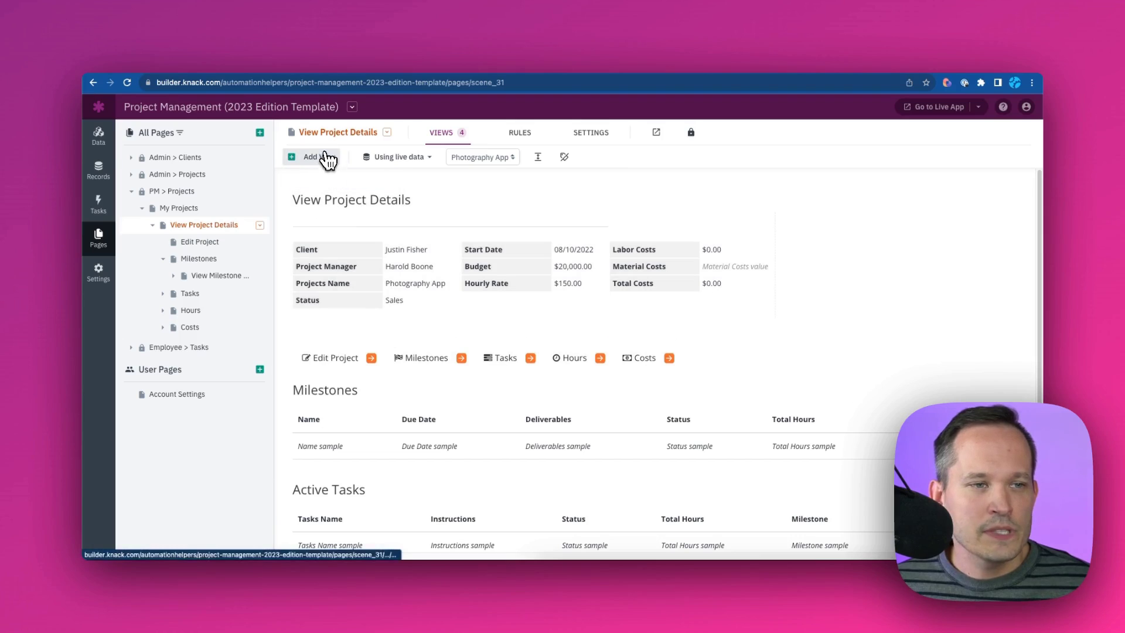
Browse the view types in the Add a View panel, then go back to All Pages.
{"action": "left_click", "coordinate": [326, 158]}
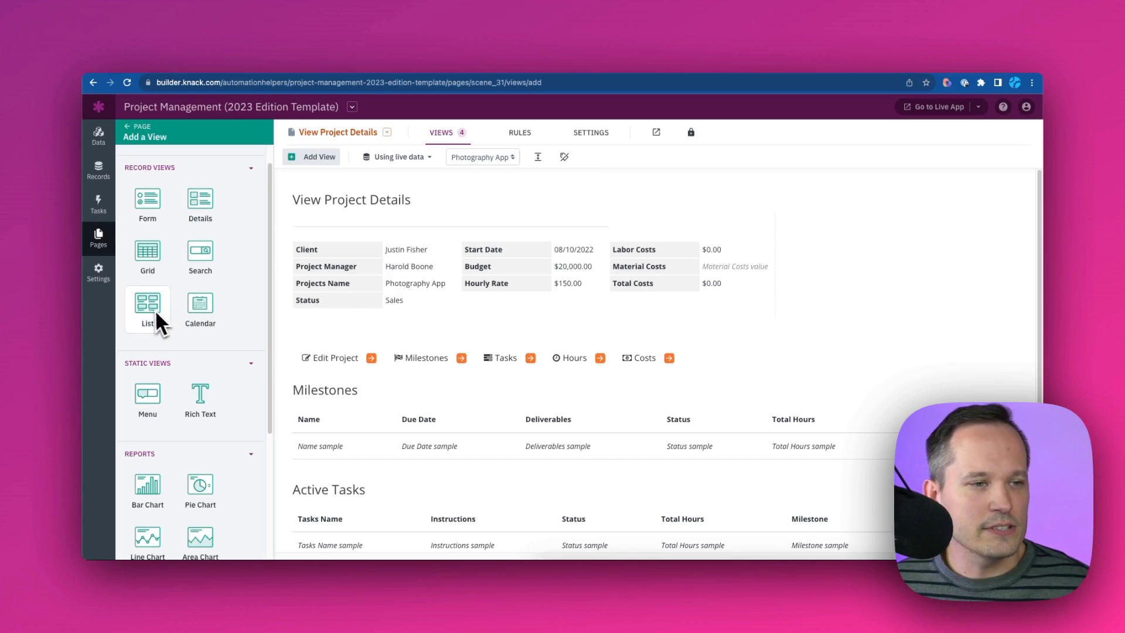
{"action": "scroll", "coordinate": [205, 332], "scroll_direction": "down", "scroll_amount": 1}
{"action": "scroll", "coordinate": [204, 327], "scroll_direction": "down", "scroll_amount": 1}
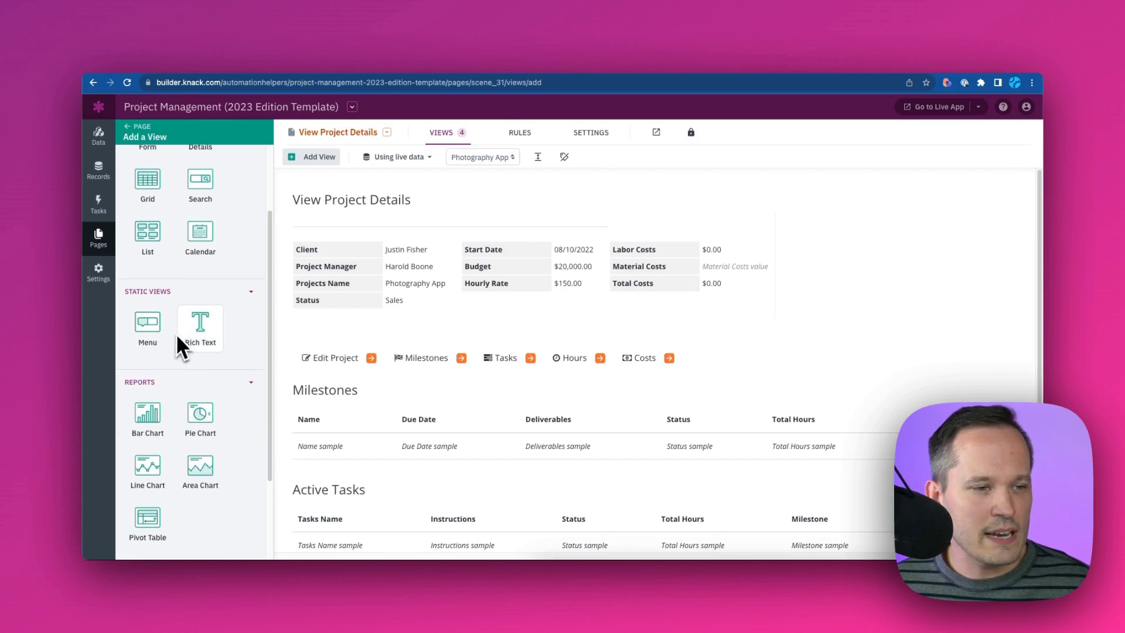
{"action": "scroll", "coordinate": [189, 328], "scroll_direction": "down", "scroll_amount": 3}
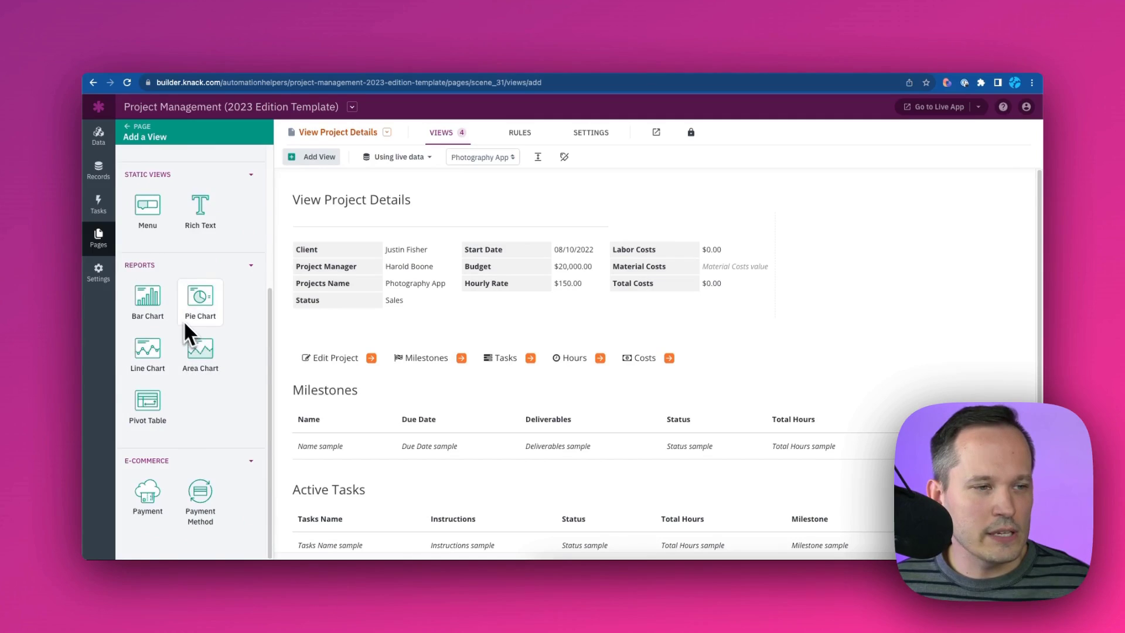
{"action": "scroll", "coordinate": [182, 320], "scroll_direction": "up", "scroll_amount": 6}
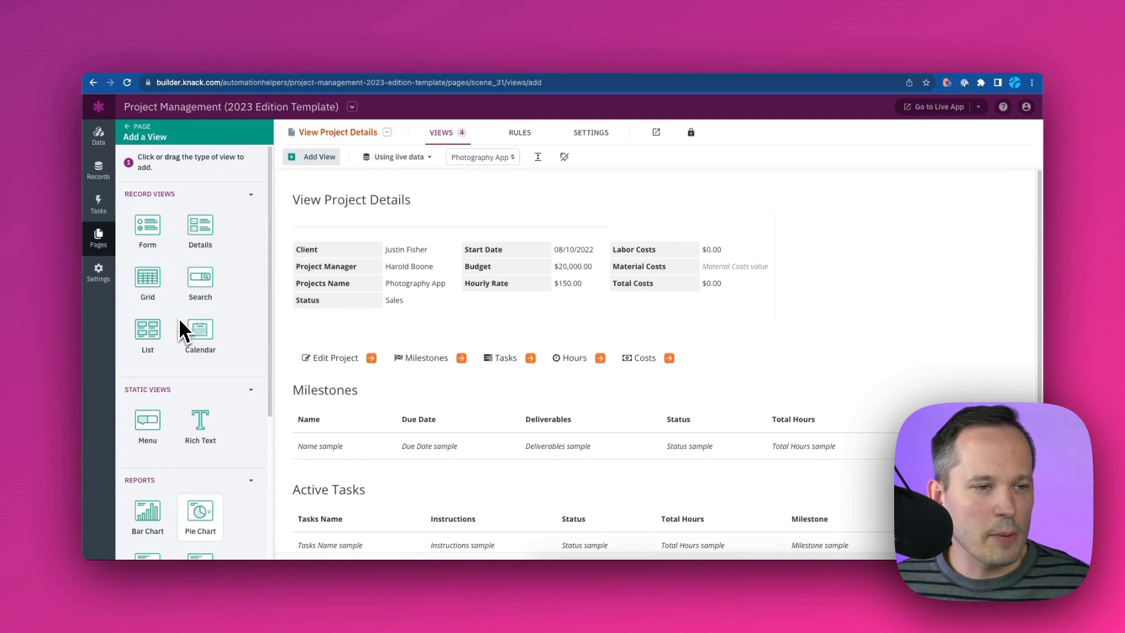
{"action": "left_click", "coordinate": [127, 128]}
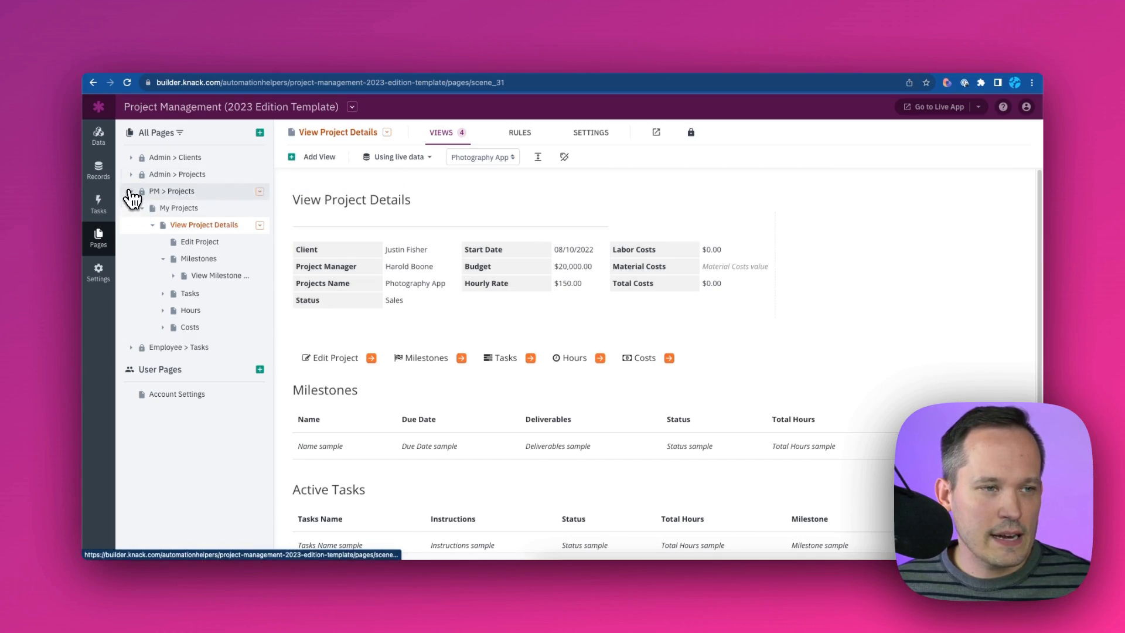
Collapse PM > Projects and begin adding a new Login Page from All Pages.
{"action": "left_click", "coordinate": [141, 194]}
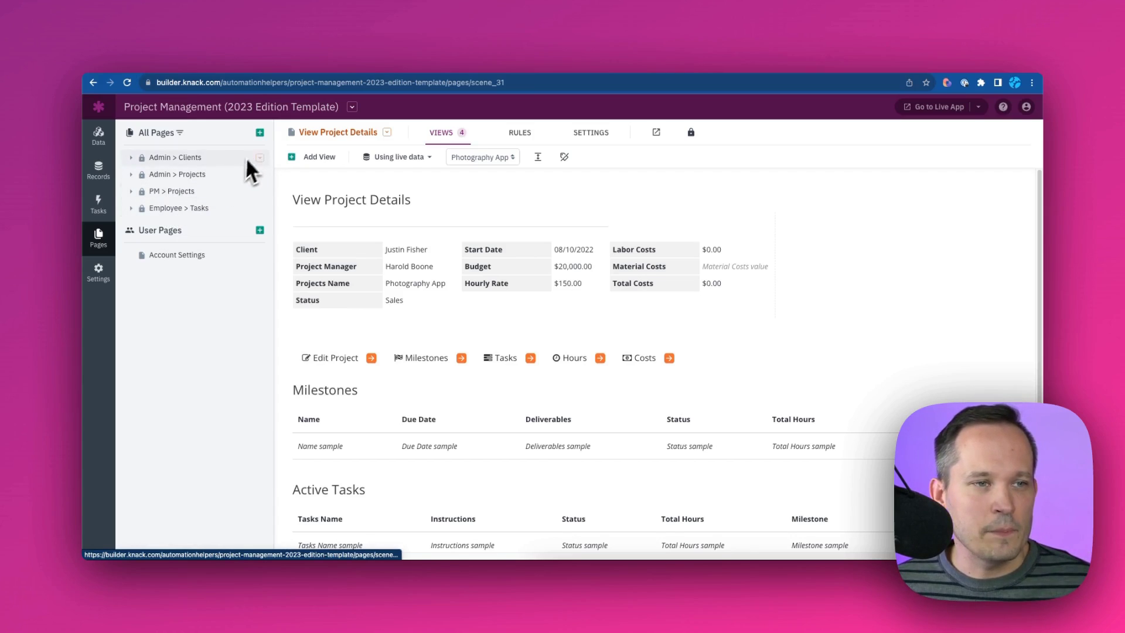
{"action": "left_click", "coordinate": [260, 133]}
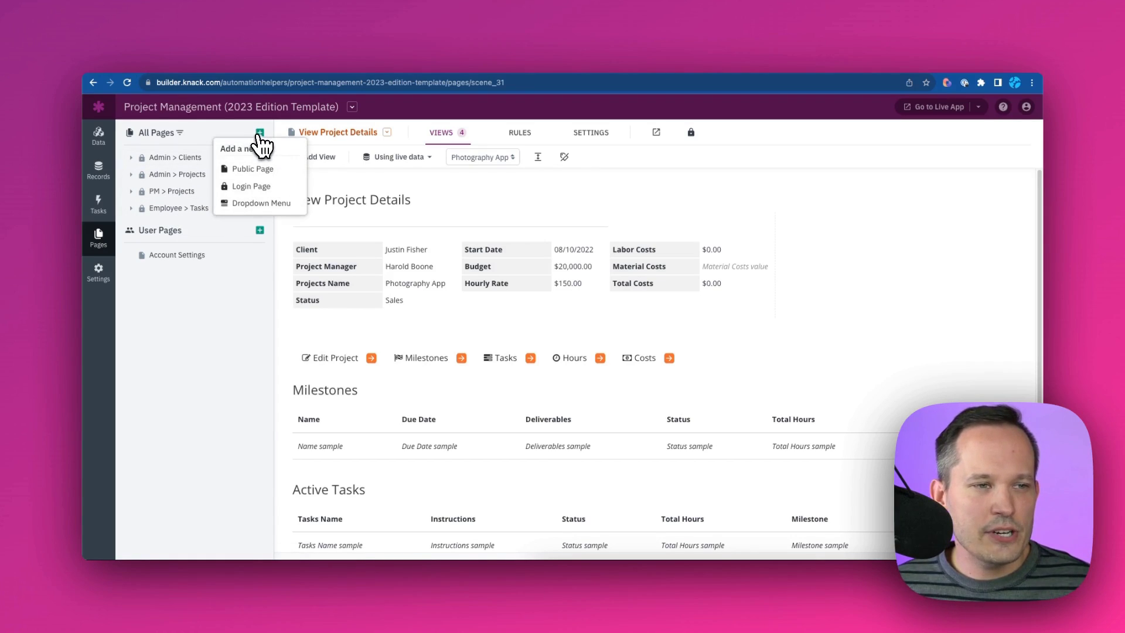
{"action": "left_click", "coordinate": [258, 187]}
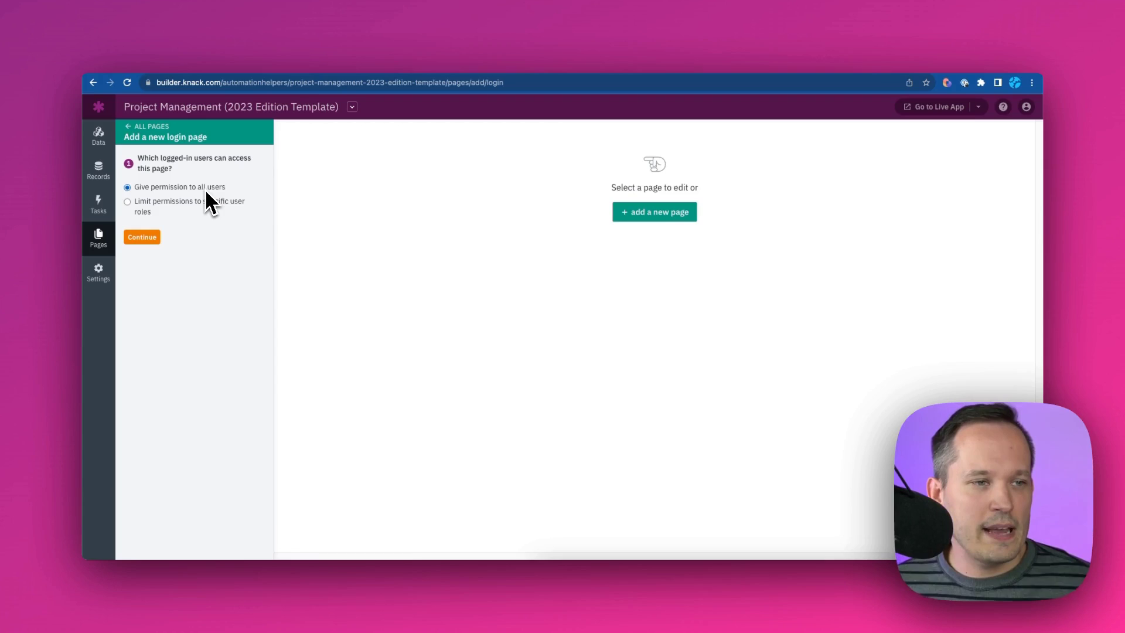
Limit the new login page to the Admins user role and name it Dashboard.
{"action": "left_click", "coordinate": [194, 202]}
{"action": "left_click", "coordinate": [190, 228]}
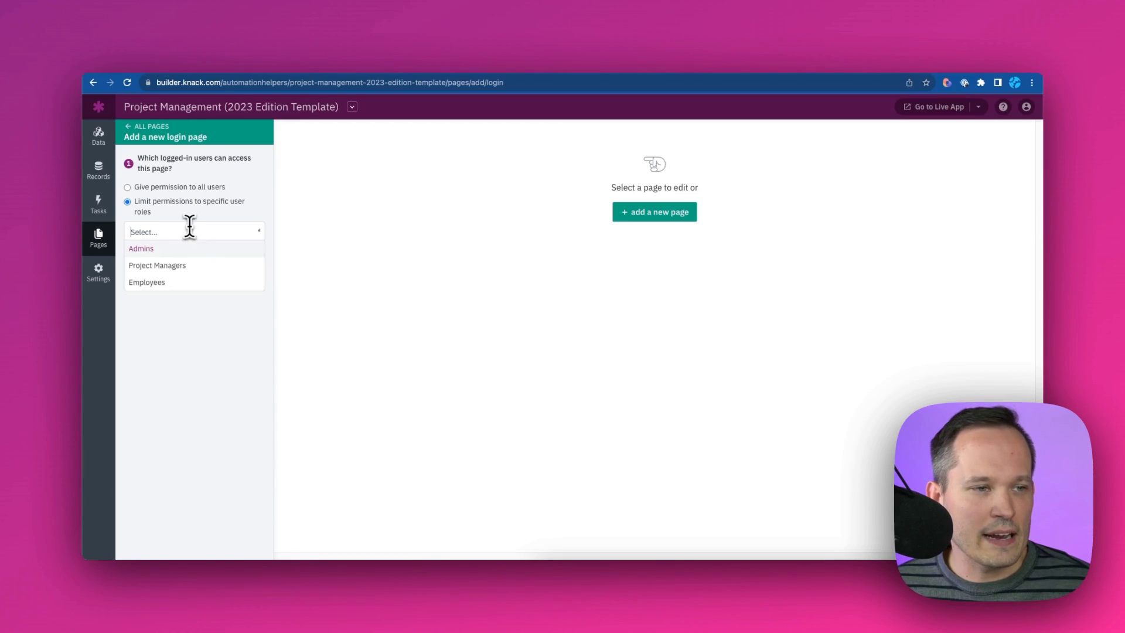
{"action": "left_click", "coordinate": [182, 269]}
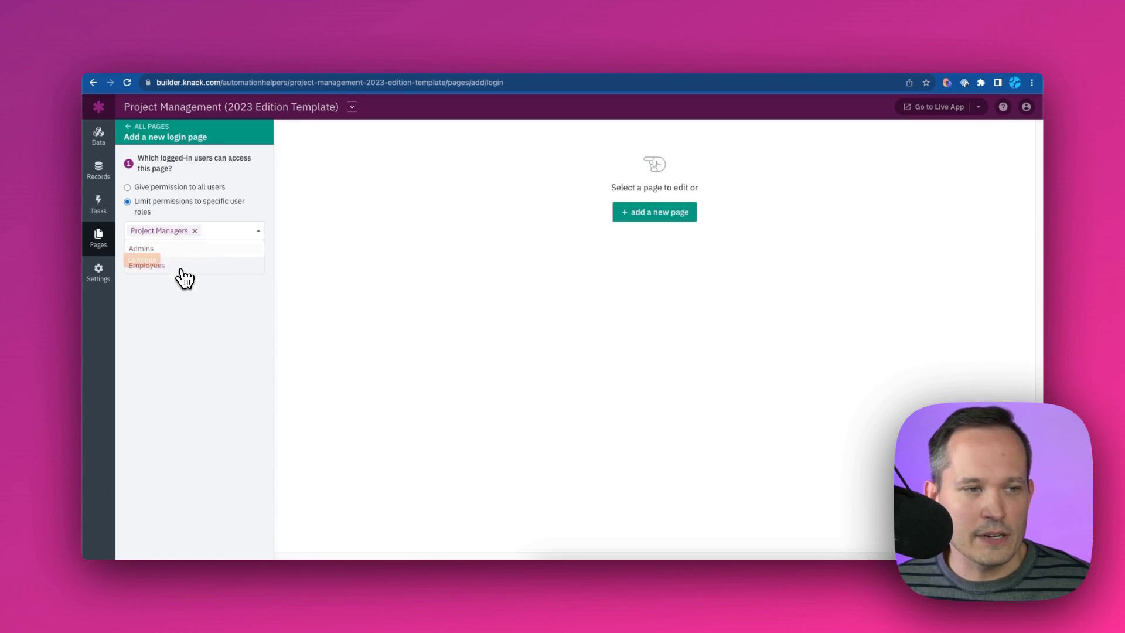
{"action": "left_click", "coordinate": [217, 230]}
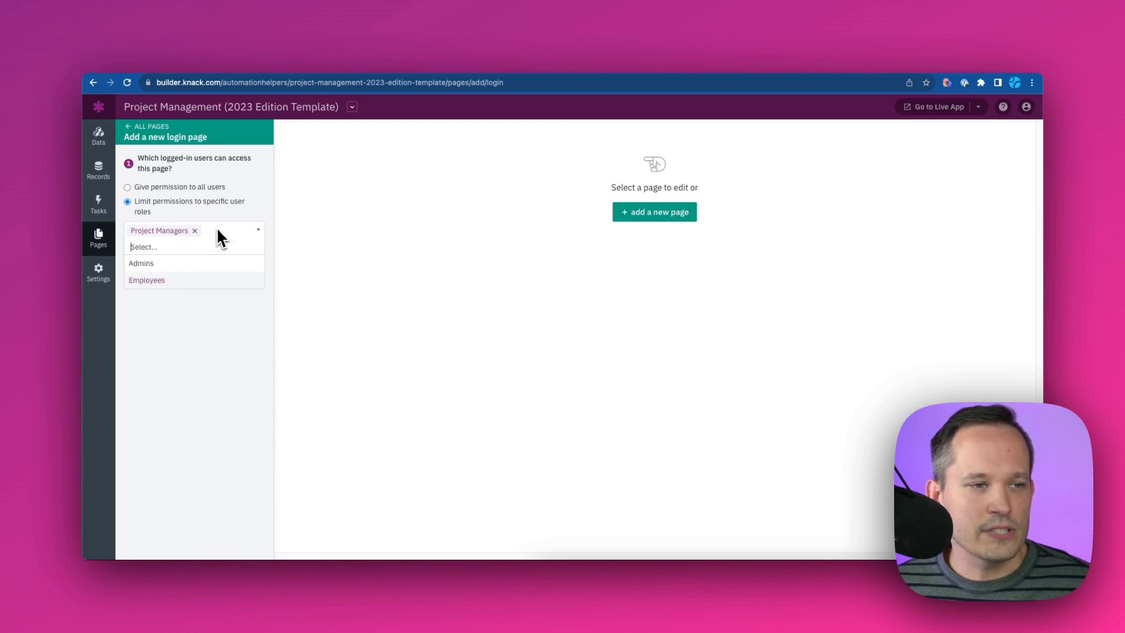
{"action": "left_click", "coordinate": [200, 263]}
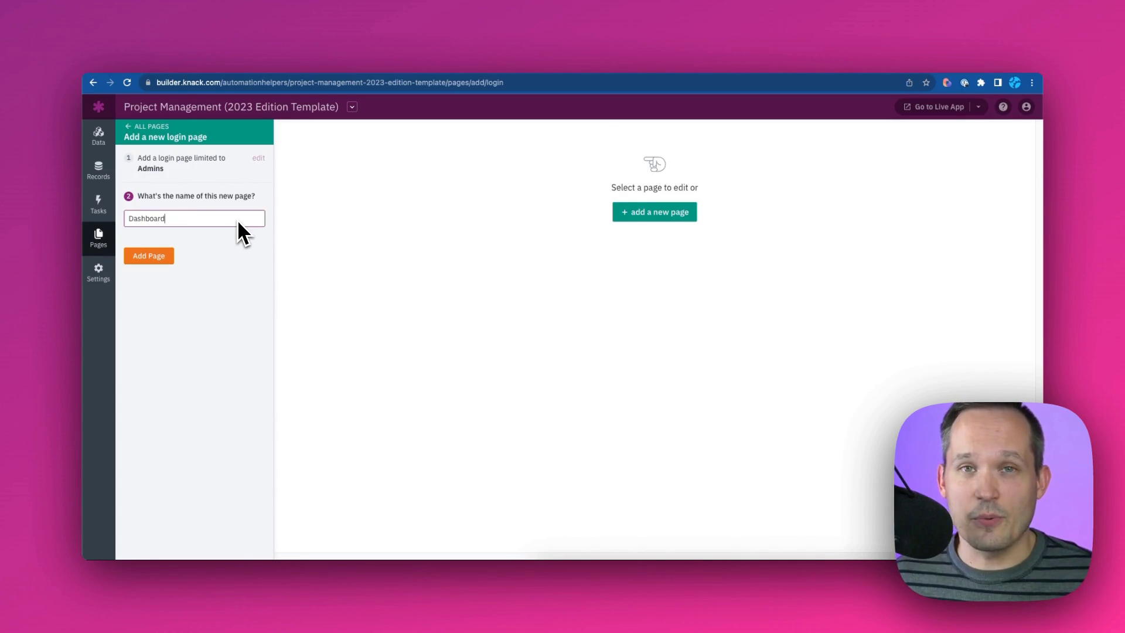
{"action": "key", "text": "Return"}
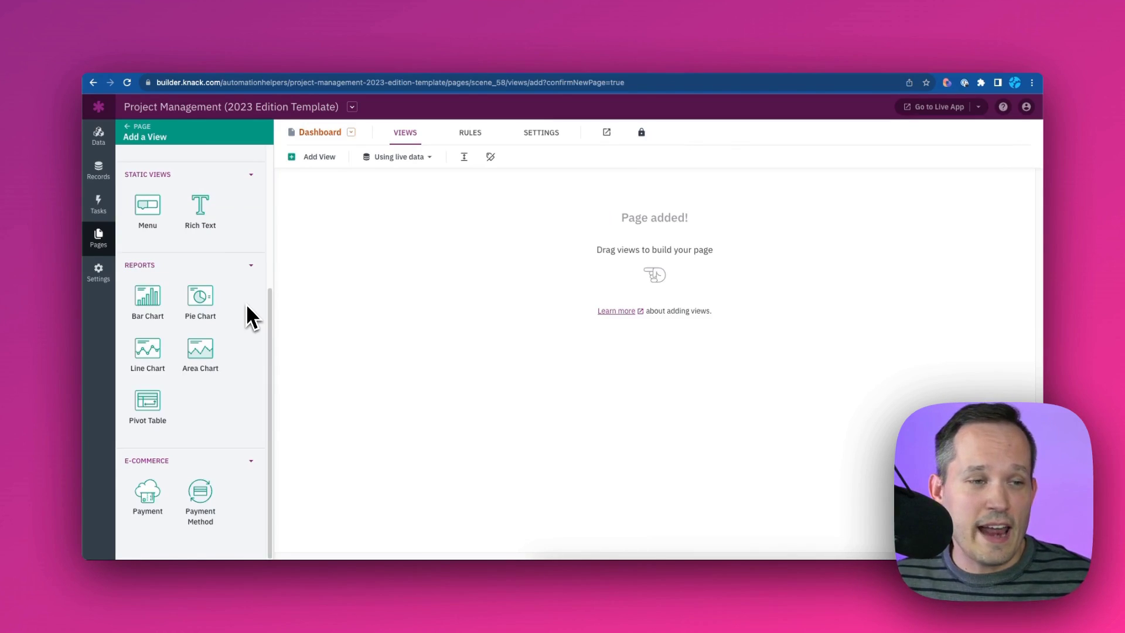
Add a Tasks pie chart grouped by Status, summing Total Hours, and save it.
{"action": "left_click", "coordinate": [201, 296]}
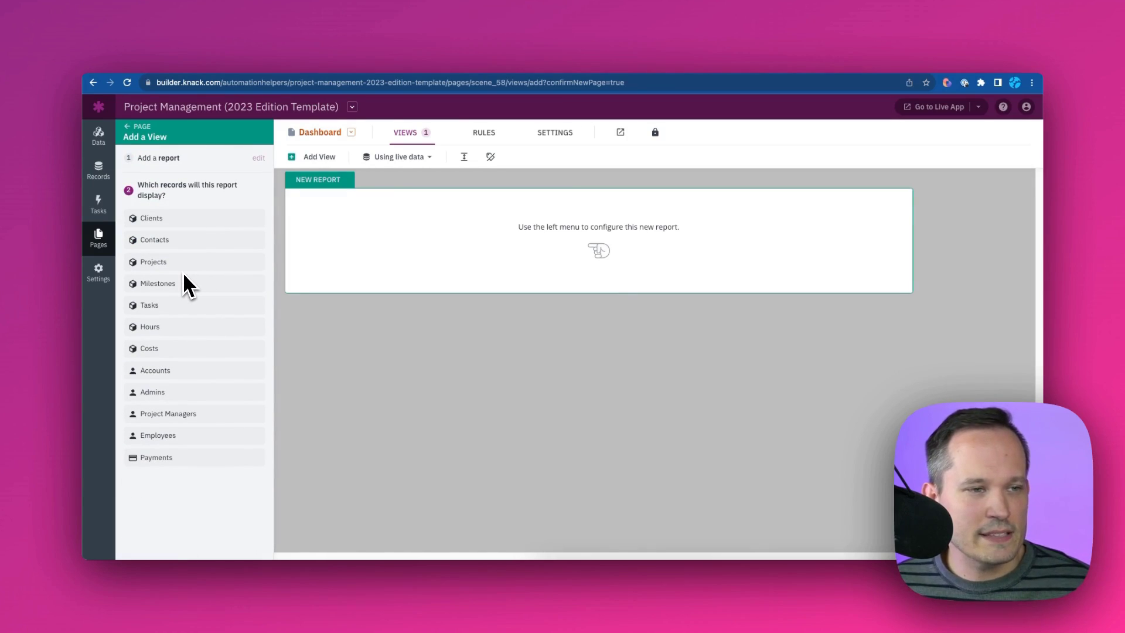
{"action": "left_click", "coordinate": [179, 309]}
{"action": "left_click", "coordinate": [148, 322]}
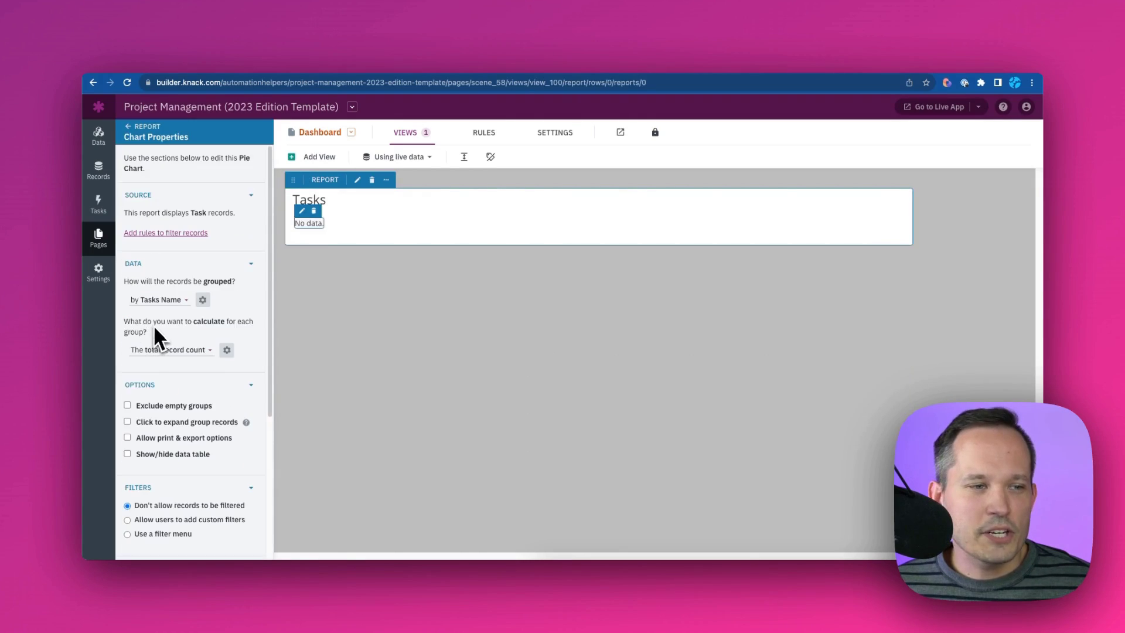
{"action": "left_click", "coordinate": [174, 302]}
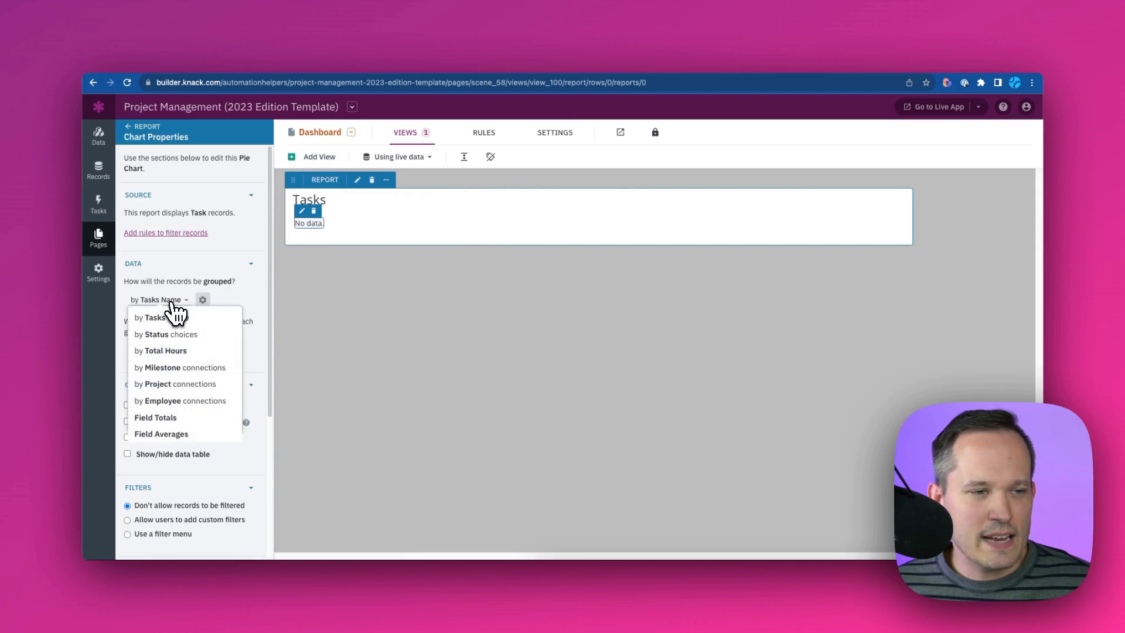
{"action": "left_click", "coordinate": [174, 335]}
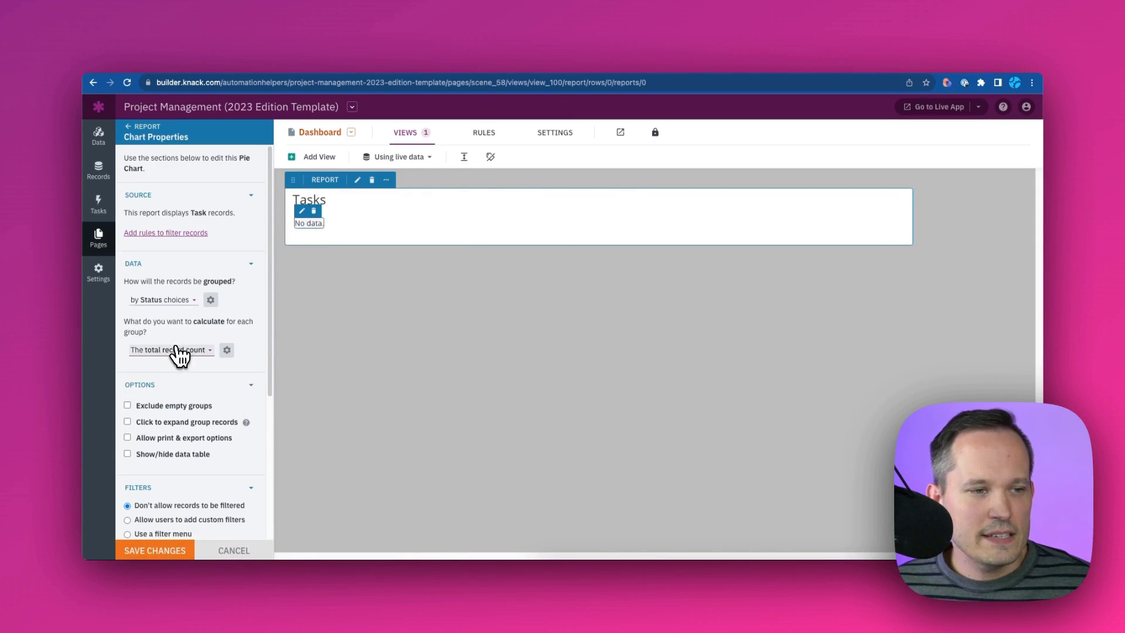
{"action": "left_click", "coordinate": [178, 352]}
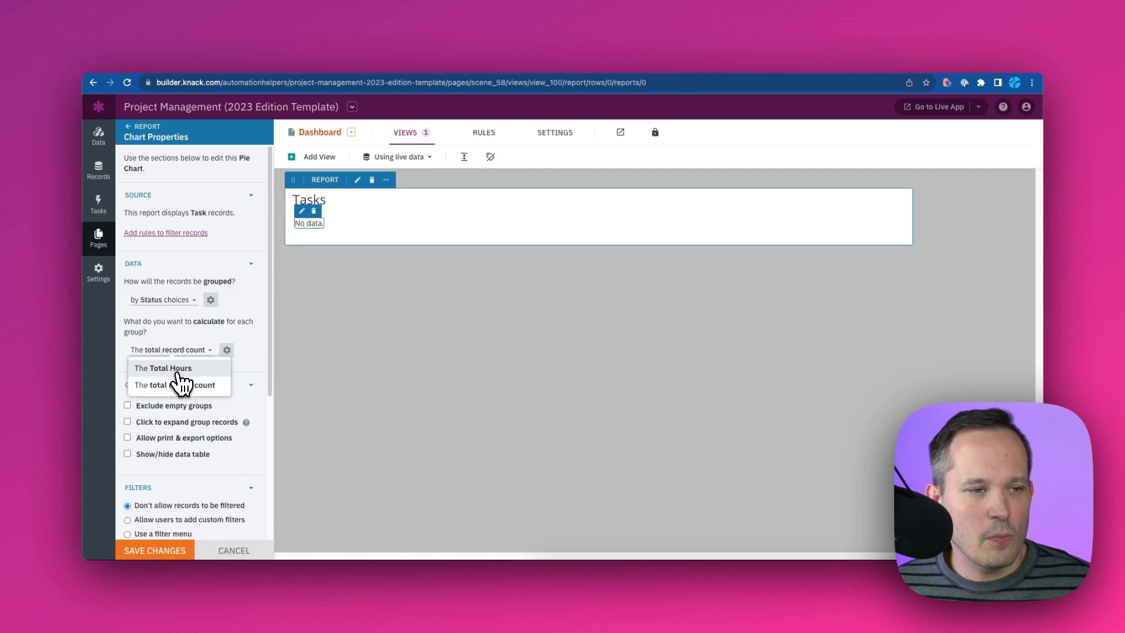
{"action": "left_click", "coordinate": [178, 372]}
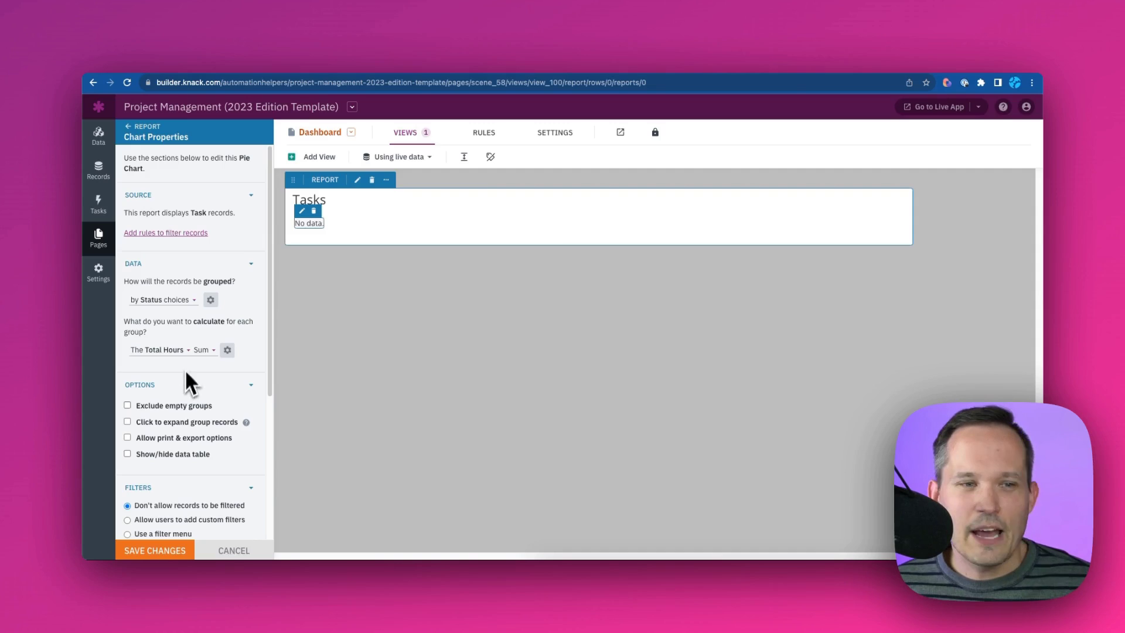
{"action": "left_click", "coordinate": [154, 554]}
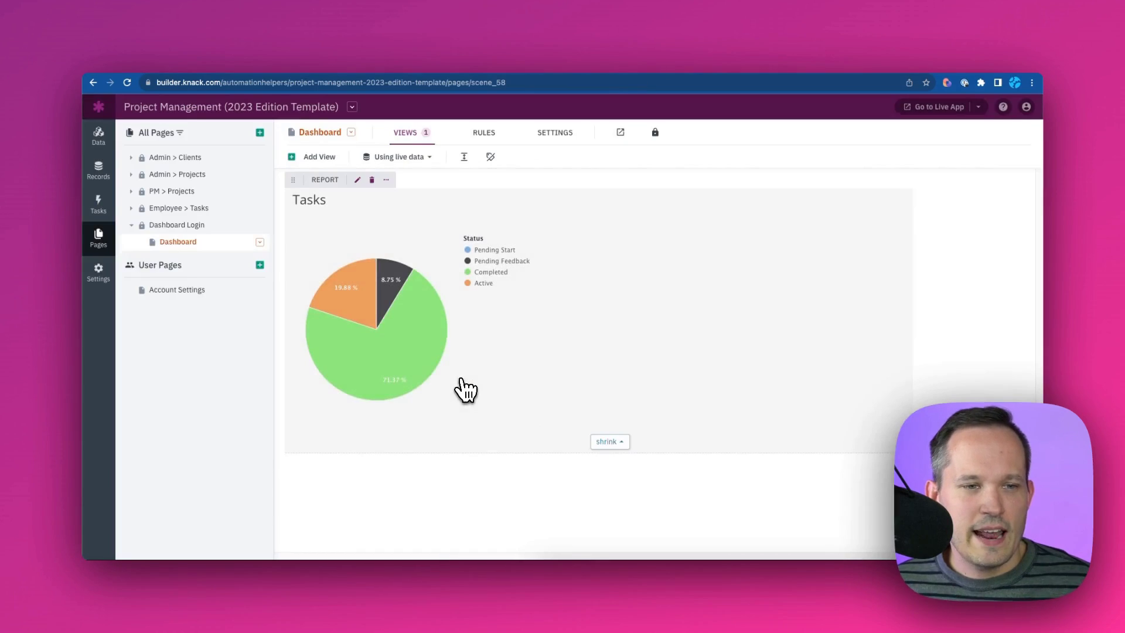
{"action": "left_click", "coordinate": [413, 367]}
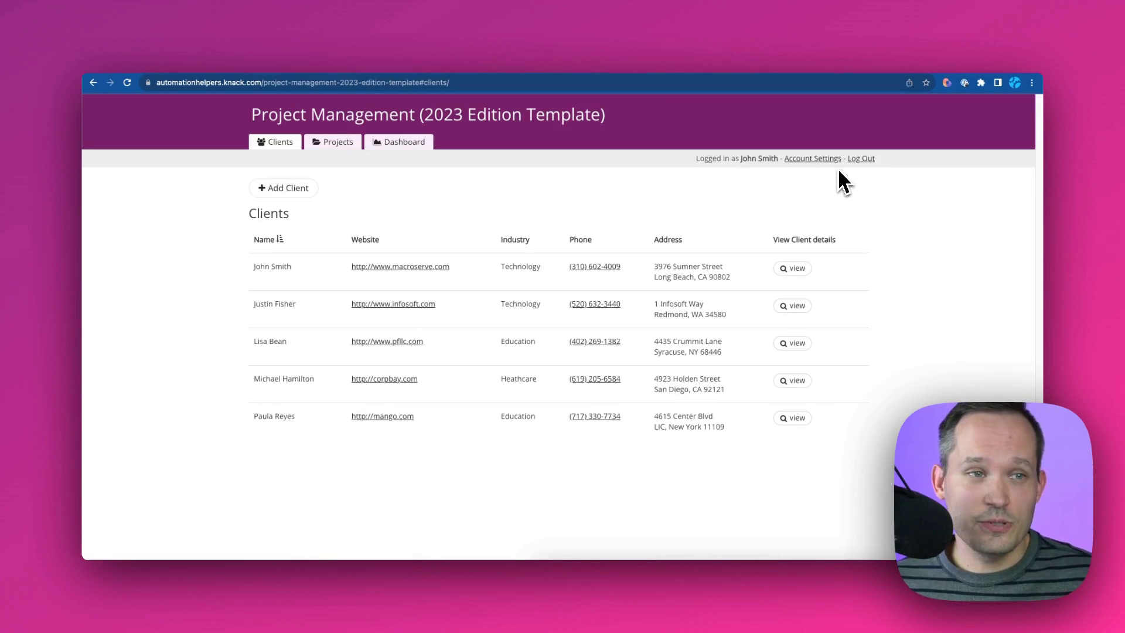
View the live Dashboard pie chart: Completed 71.37%, Active 19.88%, Pending Feedback 8.75%.
{"action": "left_click", "coordinate": [322, 154]}
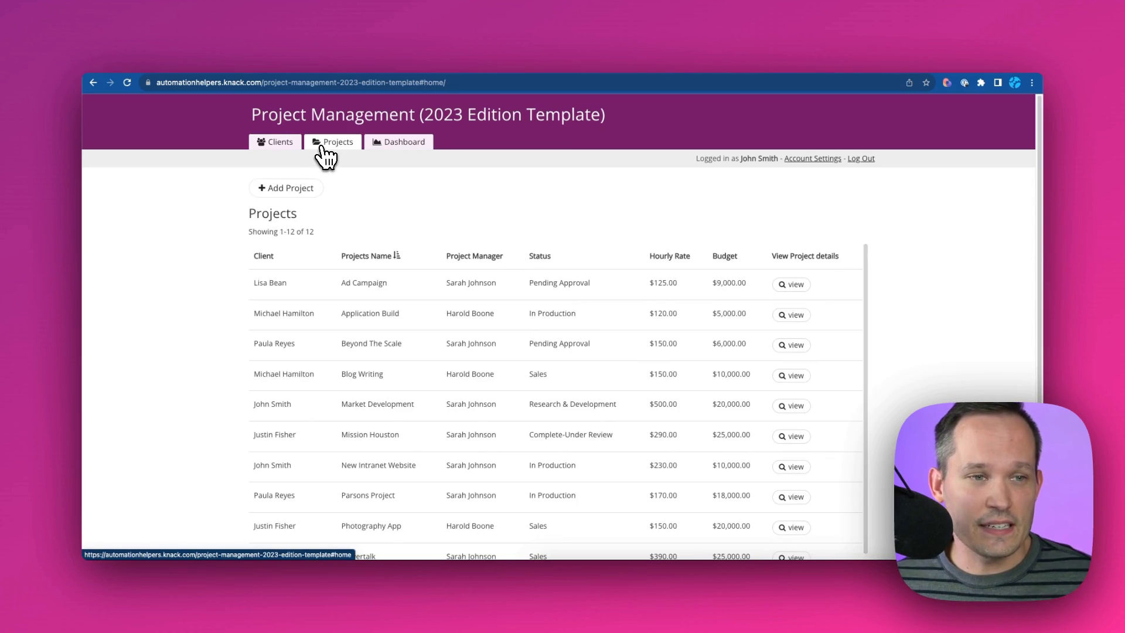
{"action": "left_click", "coordinate": [381, 152]}
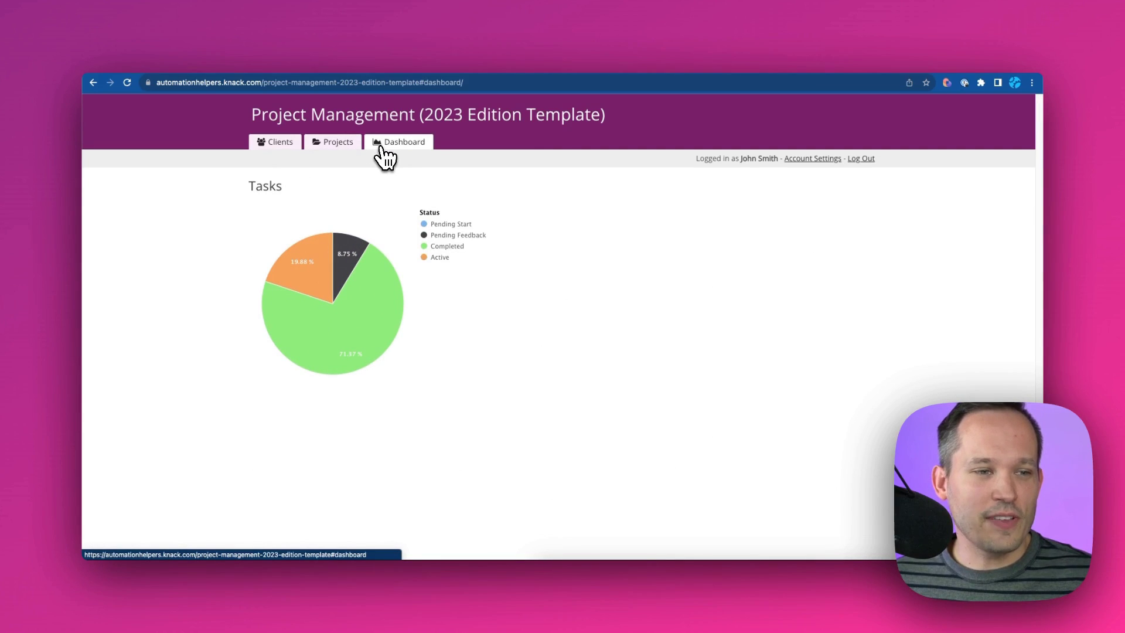